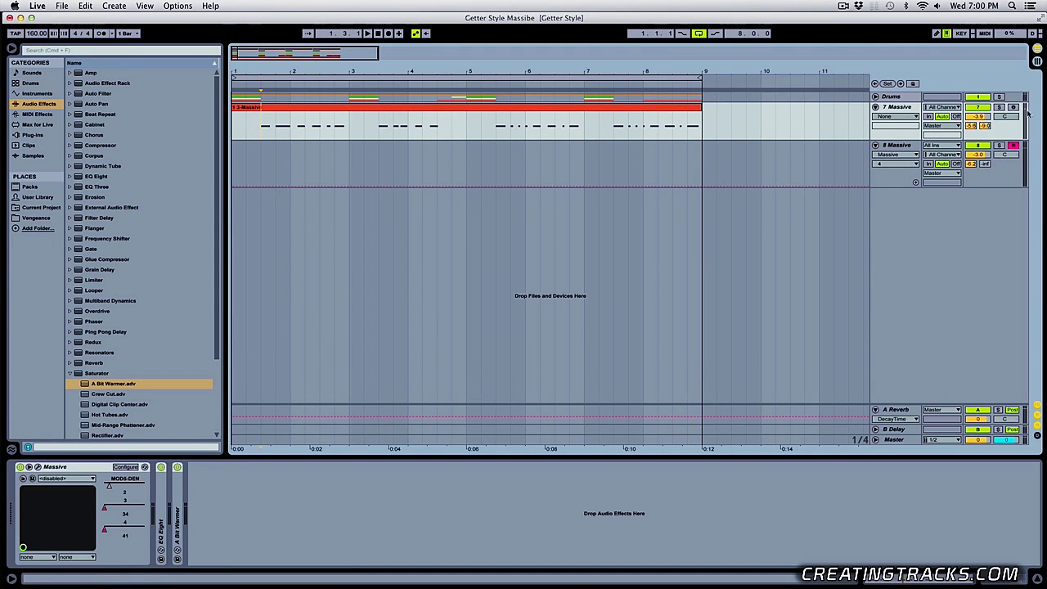
Audition the 7 Massive track soloed, then play the whole arrangement with the solo off.
left_click(998, 108)
key("space")
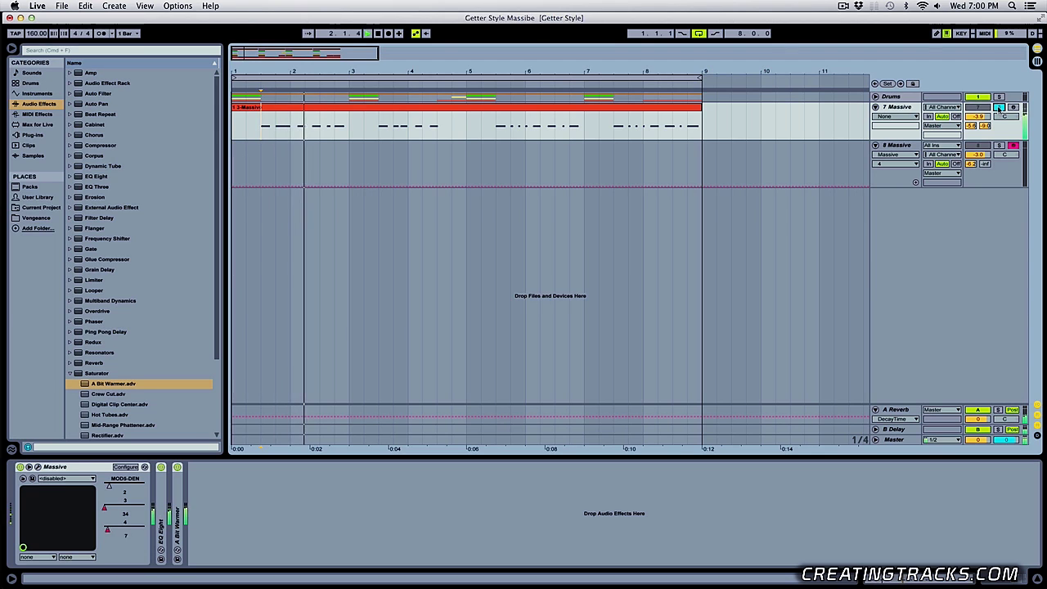
key("space")
left_click(999, 107)
left_click(316, 108)
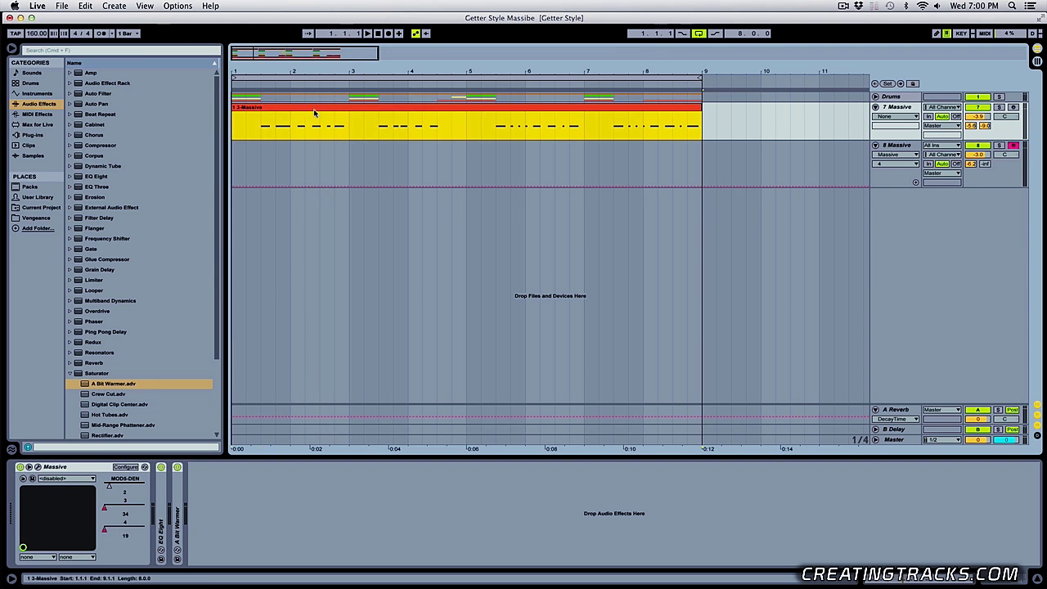
key("space")
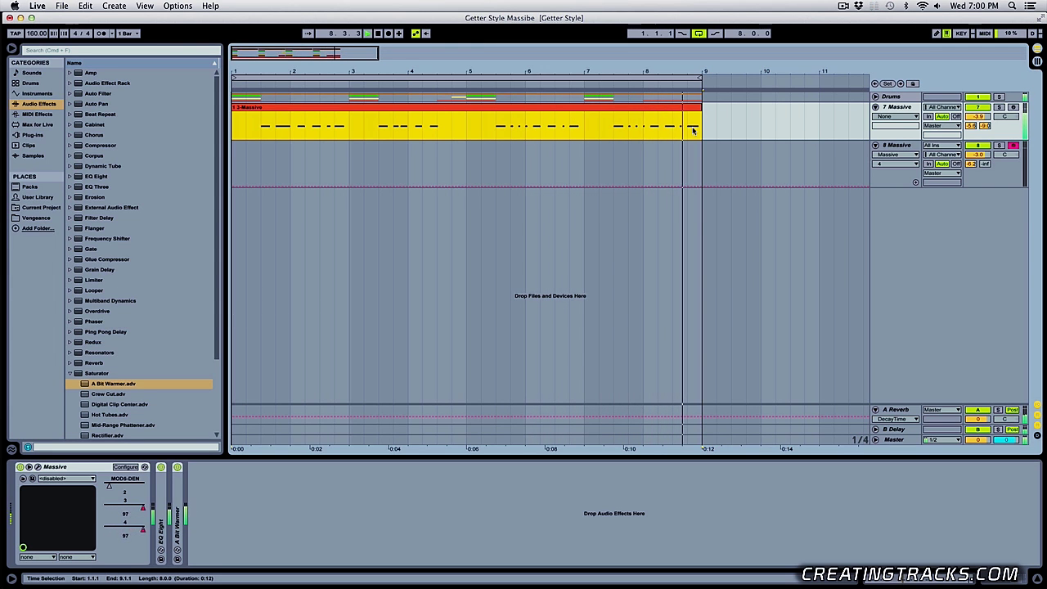
Open the Massive synth on the 8 Massive track and start a new sound.
left_click(481, 162)
left_click(37, 472)
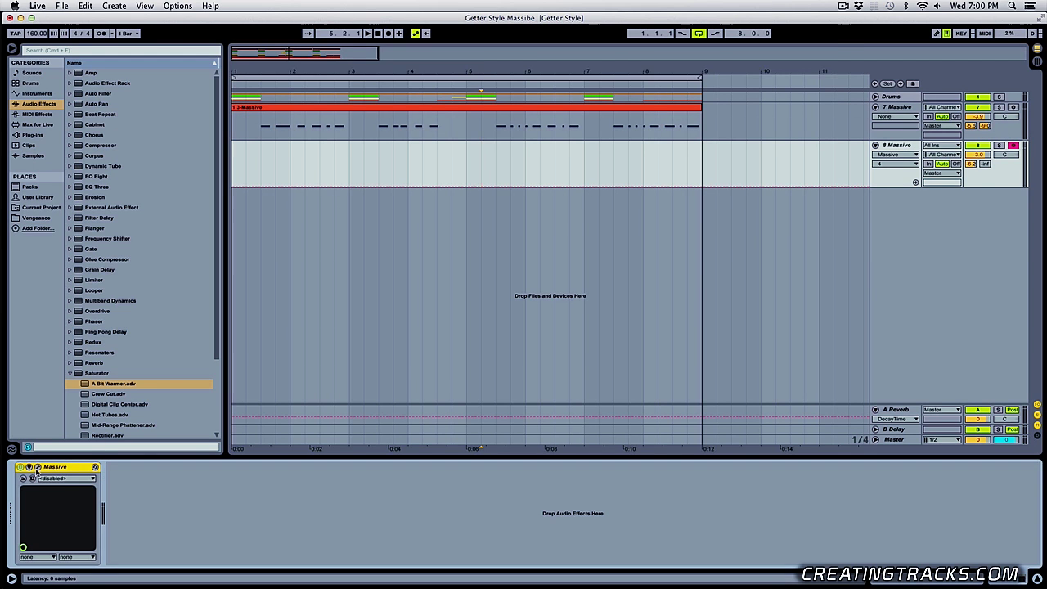
left_click(508, 39)
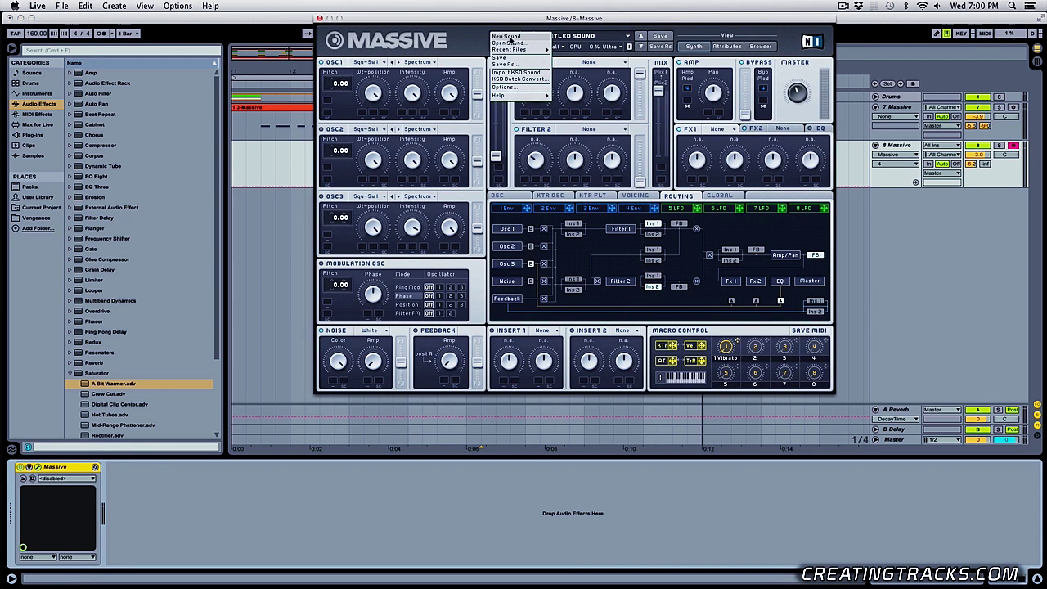
left_click(511, 39)
Set oscillator 1 to the Squelchy wavetable at minimum position, pitch -12.00 and Bend -/+ mode, routed fully to filter 1.
left_click(372, 64)
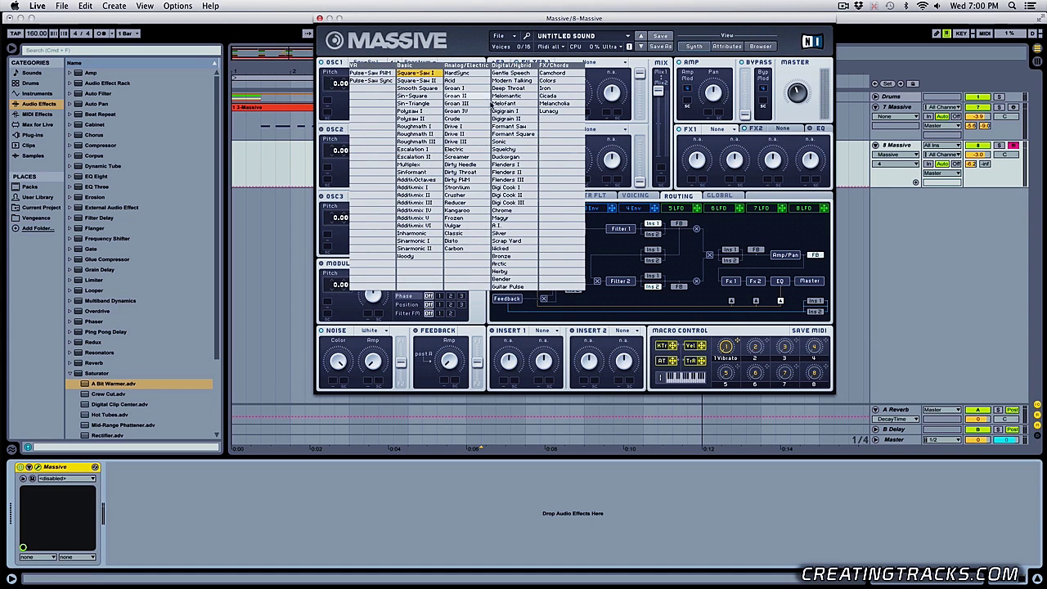
left_click(507, 150)
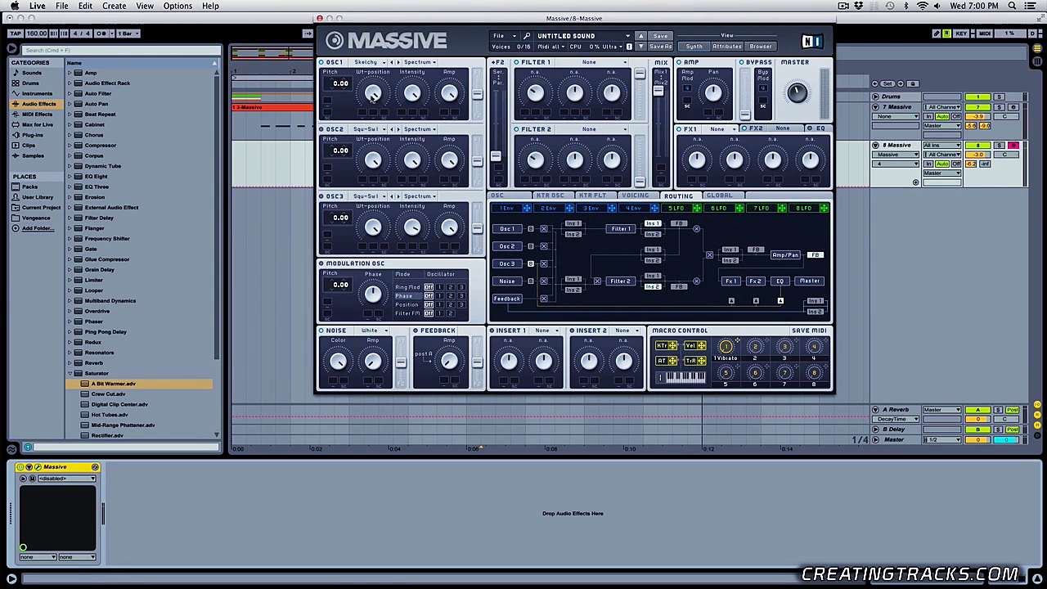
left_click(372, 94)
left_click_drag(335, 86, 336, 106)
left_click(420, 62)
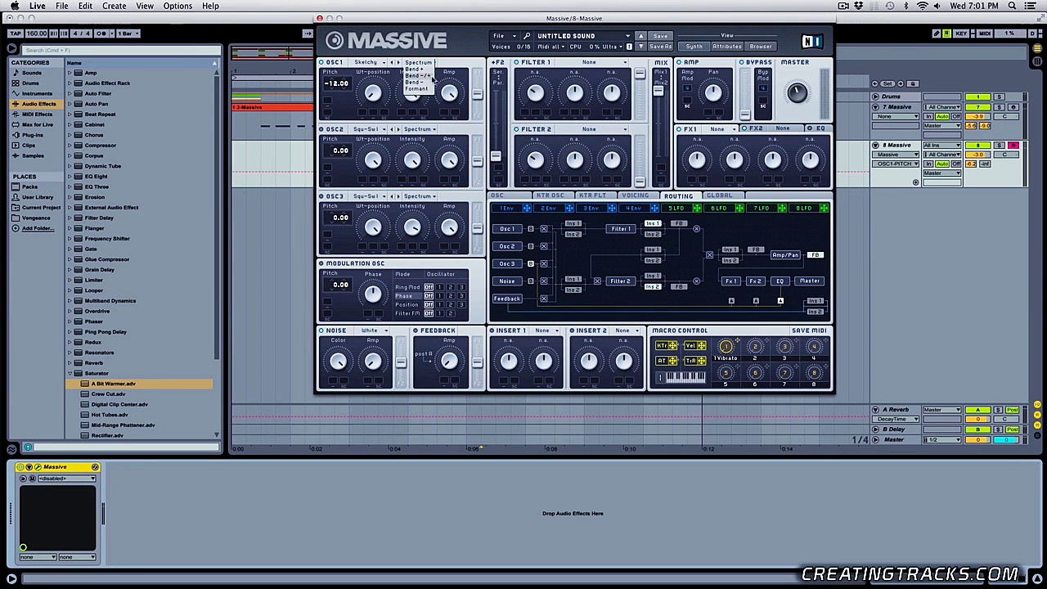
left_click(432, 76)
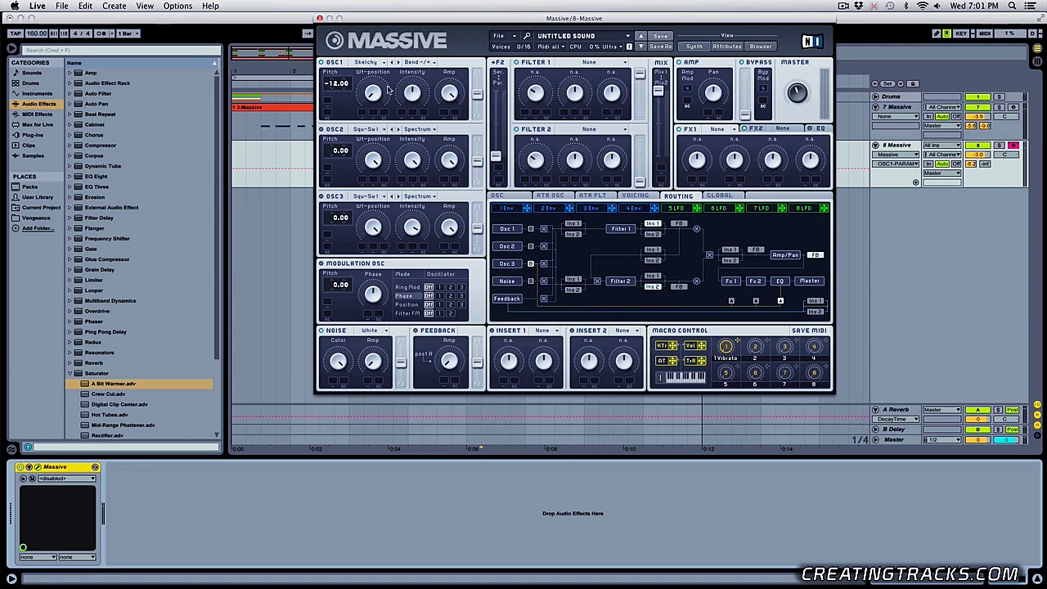
left_click_drag(477, 95, 485, 53)
Set oscillator 2 to the Squelchy wavetable at minimum position, pitch -12.00 and Bend -/+ mode, routed fully to filter 1.
left_click(378, 131)
left_click(515, 223)
left_click_drag(375, 160, 375, 399)
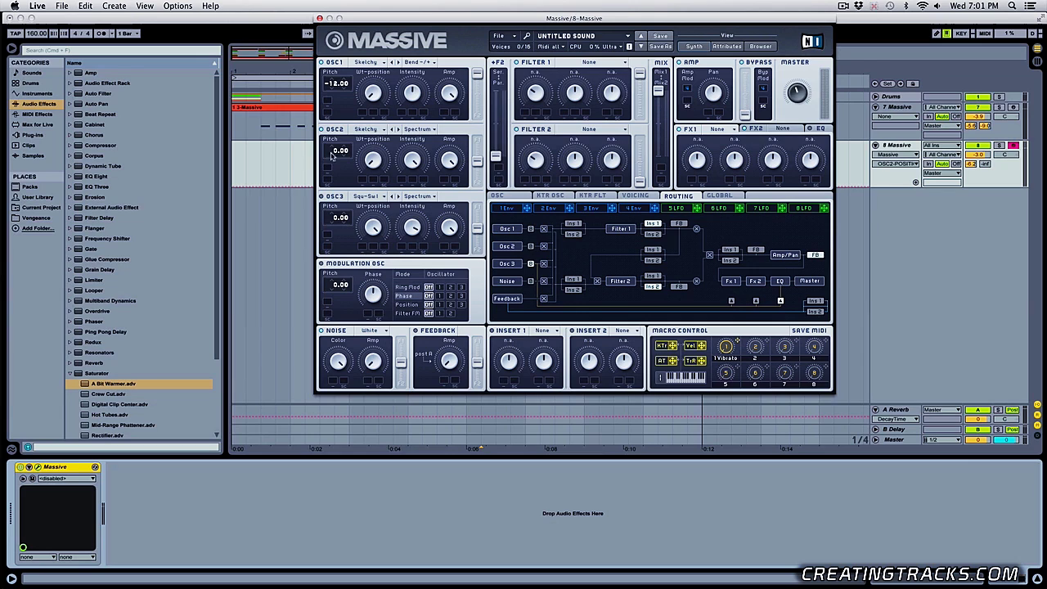
left_click(336, 156)
left_click_drag(337, 158, 340, 155)
left_click(420, 130)
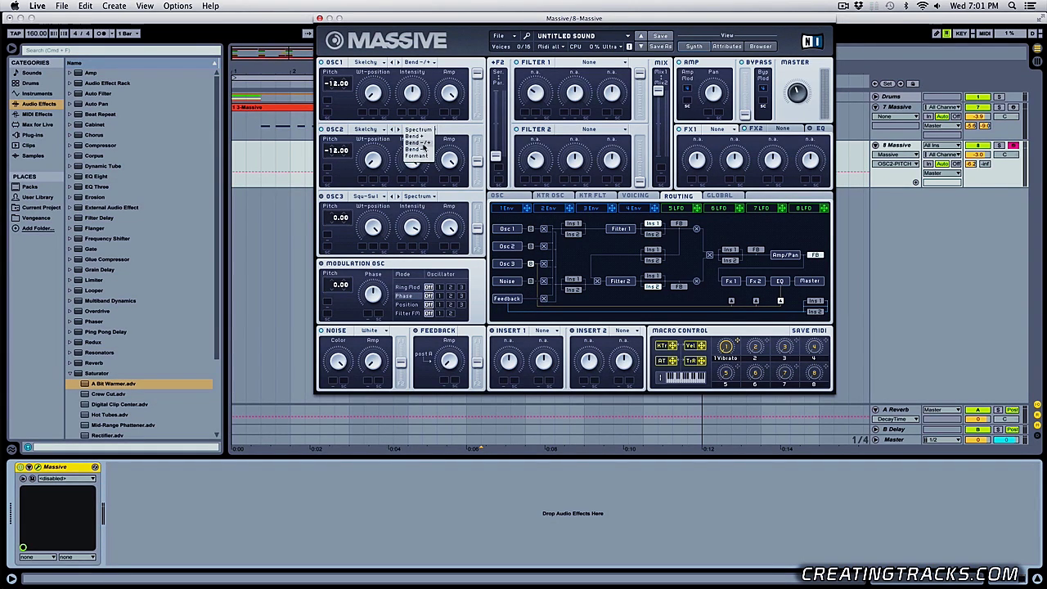
left_click(417, 150)
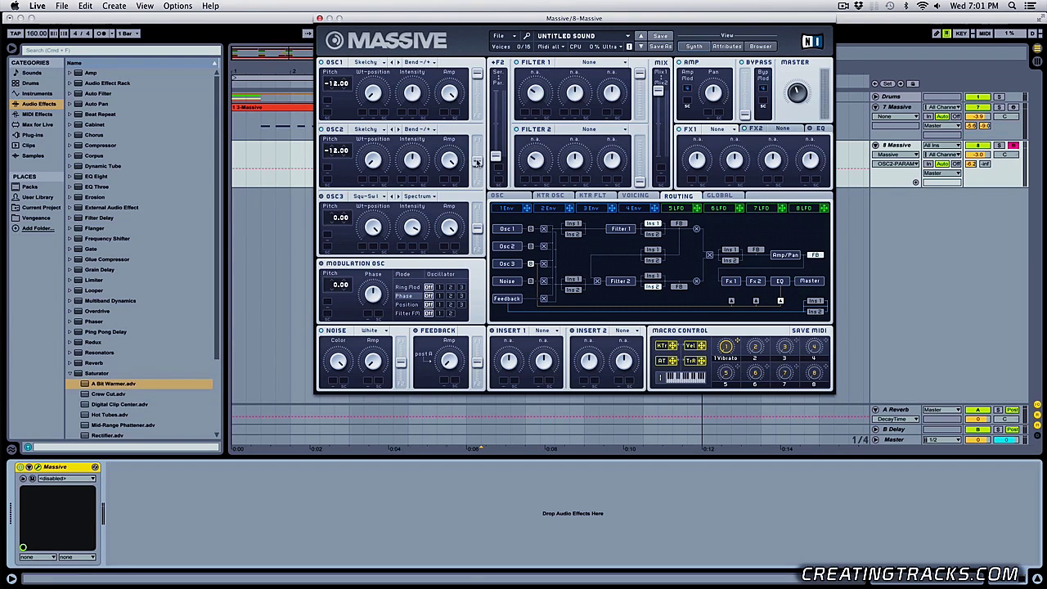
left_click_drag(477, 162, 477, 141)
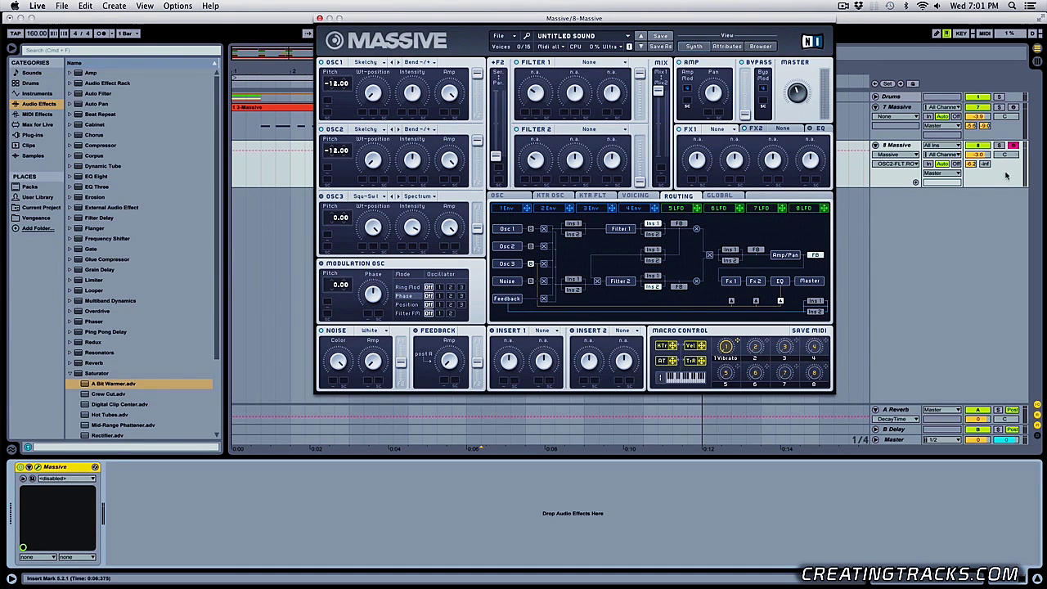
Lower the 8 Massive track's reverb send to -inf and adjust Massive's master volume.
left_click_drag(972, 164, 973, 205)
left_click_drag(798, 91, 804, 63)
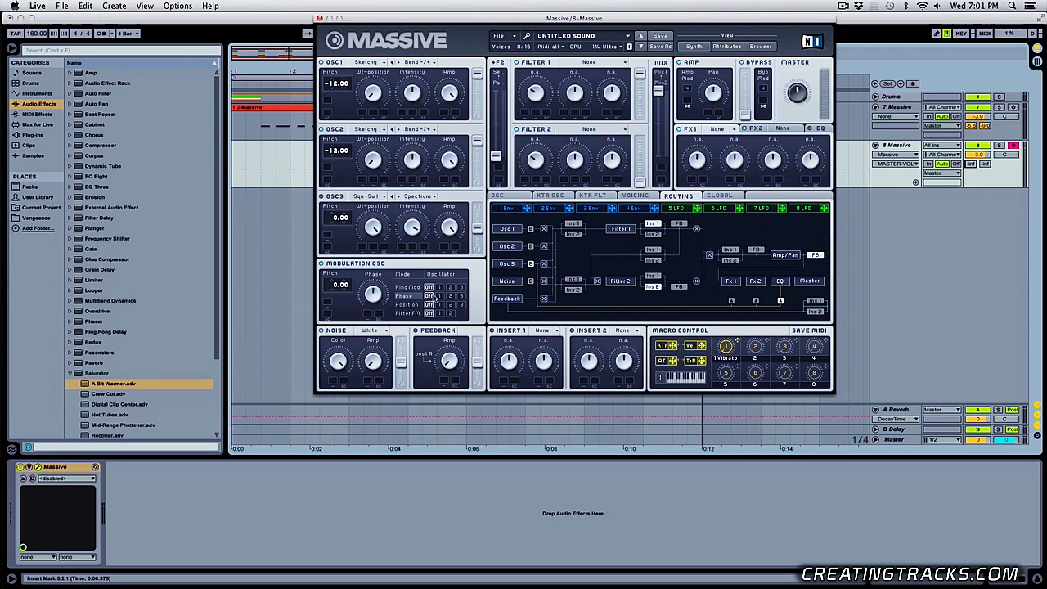
Phase-modulate oscillator 1 with the modulation oscillator's Phase turned down, and sync LFO 5 with its crossfade fully on the sine curve.
left_click(440, 296)
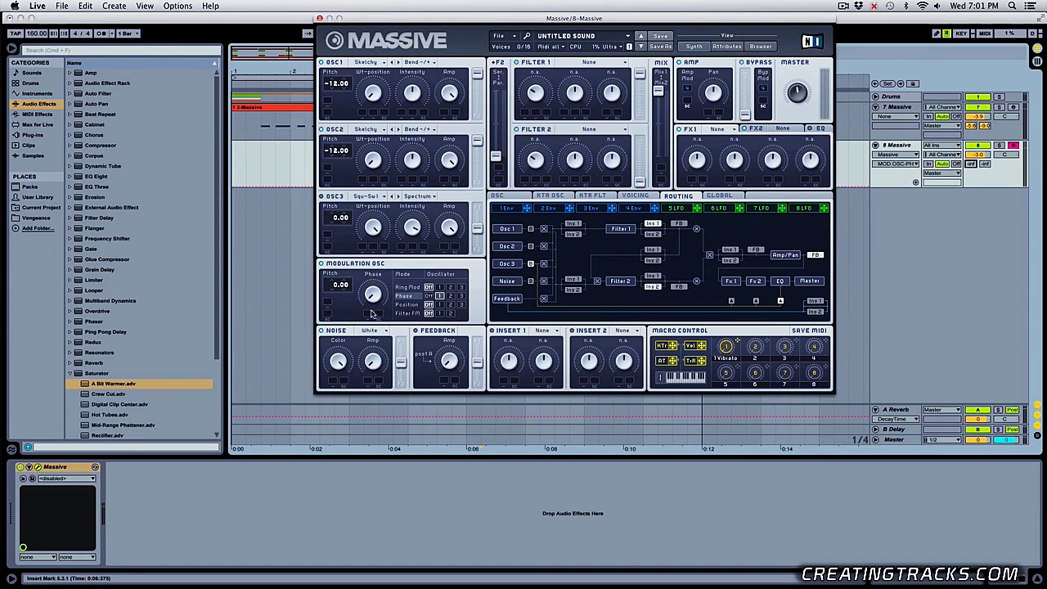
mouse_move(372, 302)
left_mouse_down()
mouse_move(372, 256)
mouse_move(372, 306)
left_mouse_up()
left_click(692, 209)
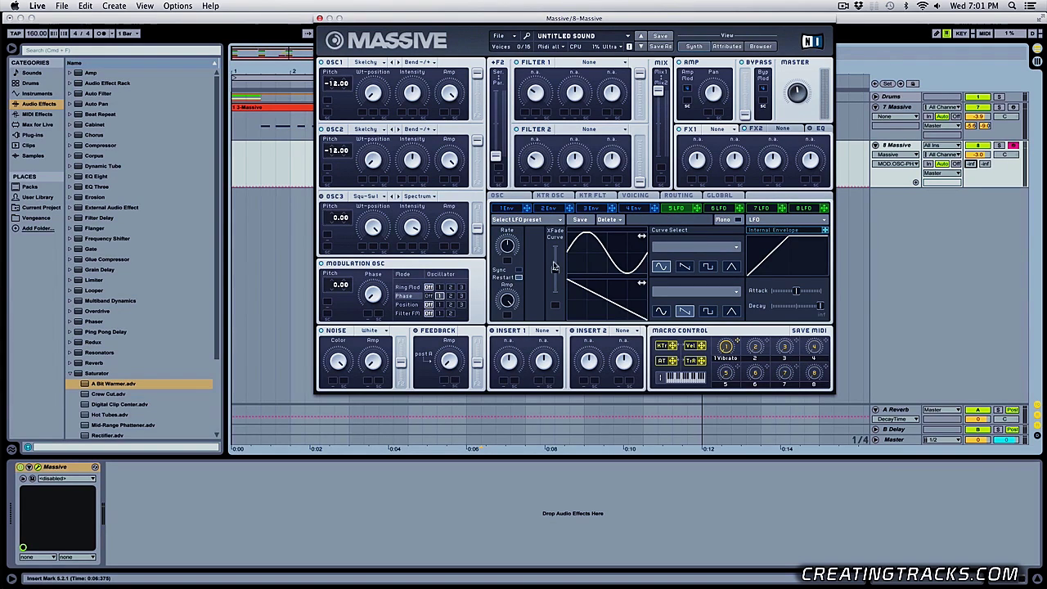
left_click(519, 272)
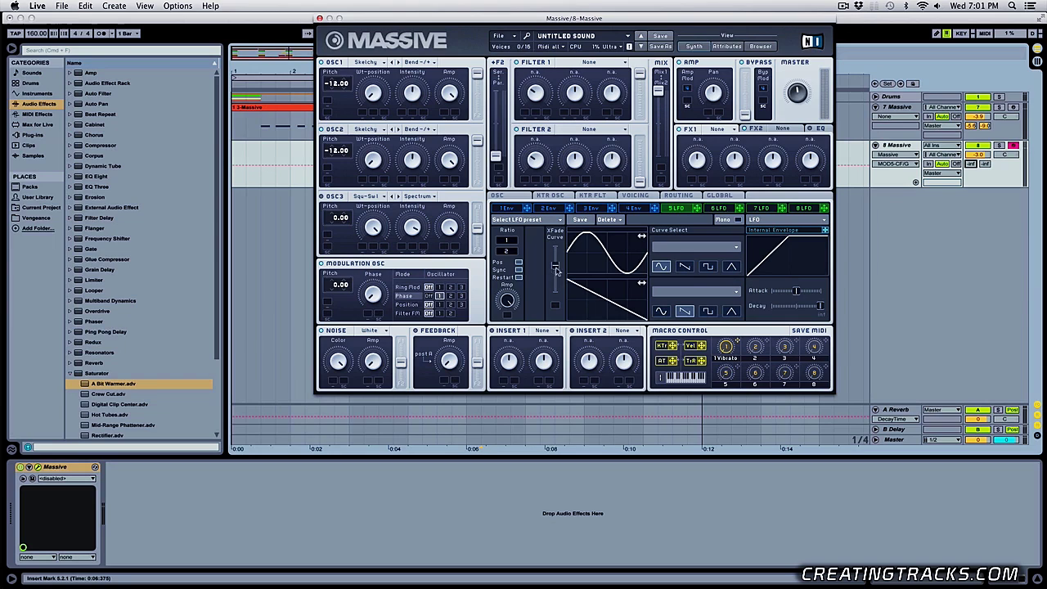
left_click_drag(556, 270, 560, 233)
Assign LFO 5 to the modulation oscillator's Phase and to the Wt-position of oscillators 2 and 1.
left_click_drag(696, 209, 372, 296)
left_click_drag(366, 176, 366, 159)
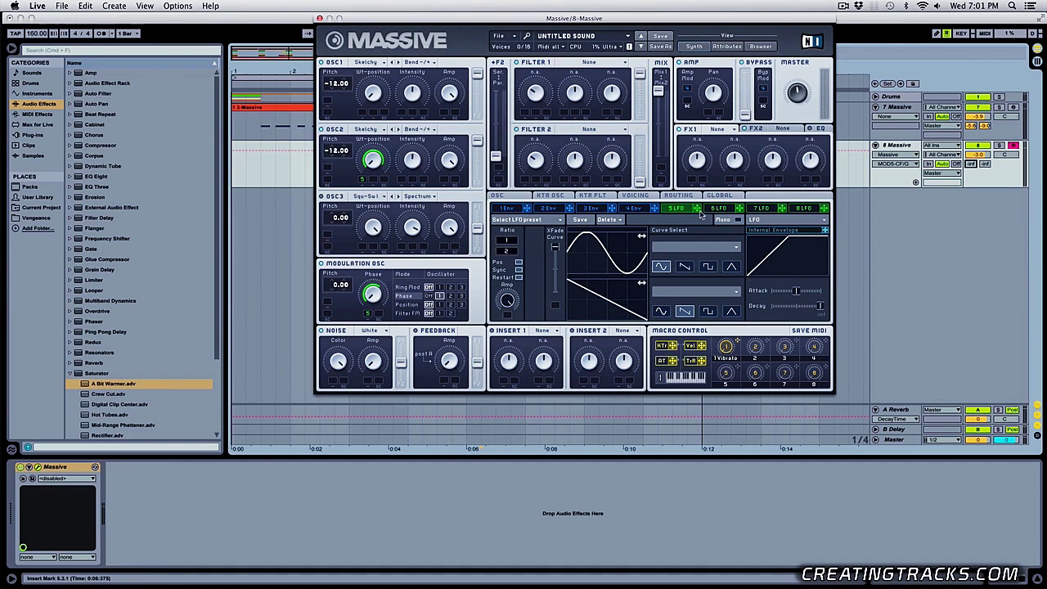
left_click_drag(698, 209, 395, 77)
Set filter 1 to Double Notch with adjusted resonance and LFO 5 modulating its cutoff, and readjust the master volume.
left_click(587, 63)
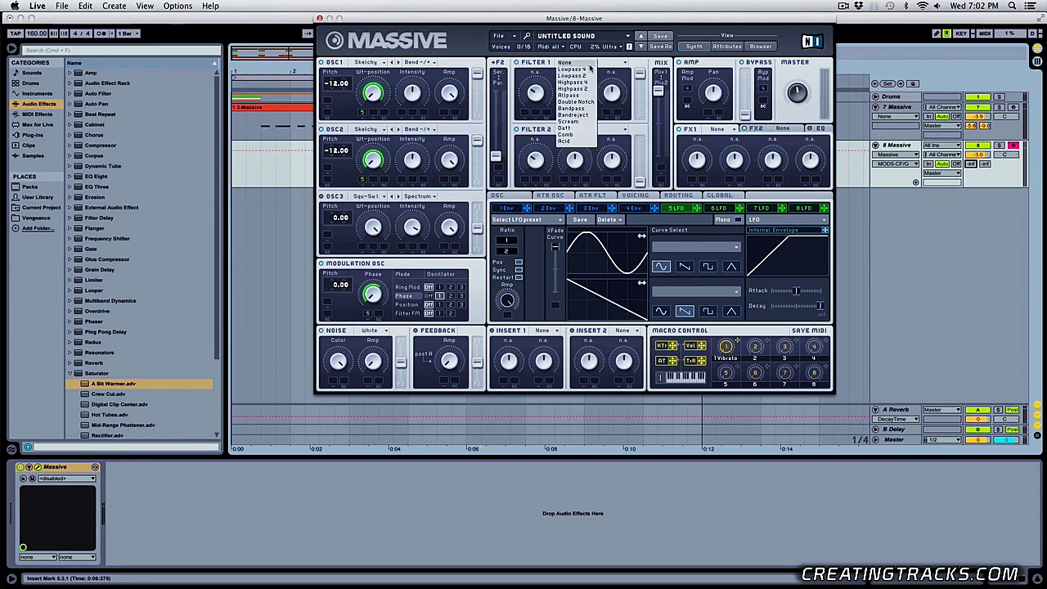
left_click(576, 103)
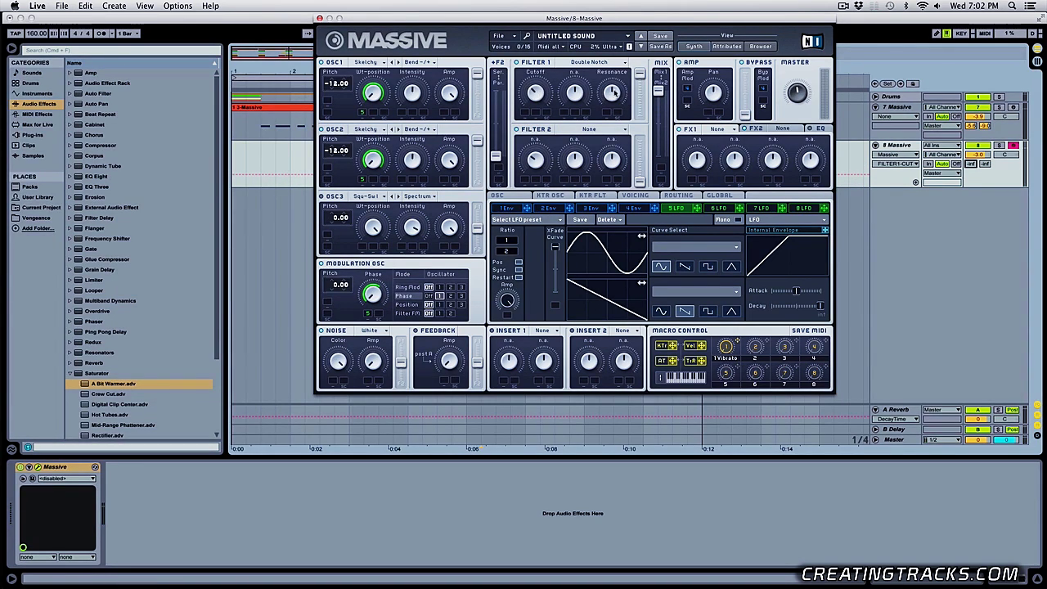
mouse_move(615, 93)
left_mouse_down()
mouse_move(617, 140)
mouse_move(605, 96)
mouse_move(613, 91)
left_mouse_up()
left_click_drag(582, 133, 526, 116)
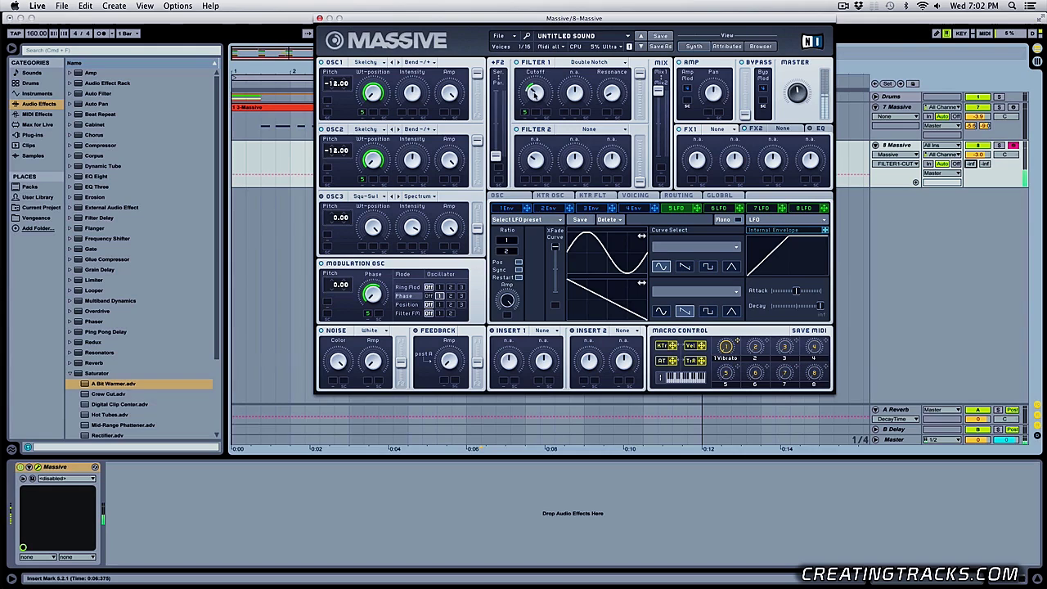
left_click_drag(801, 94, 800, 57)
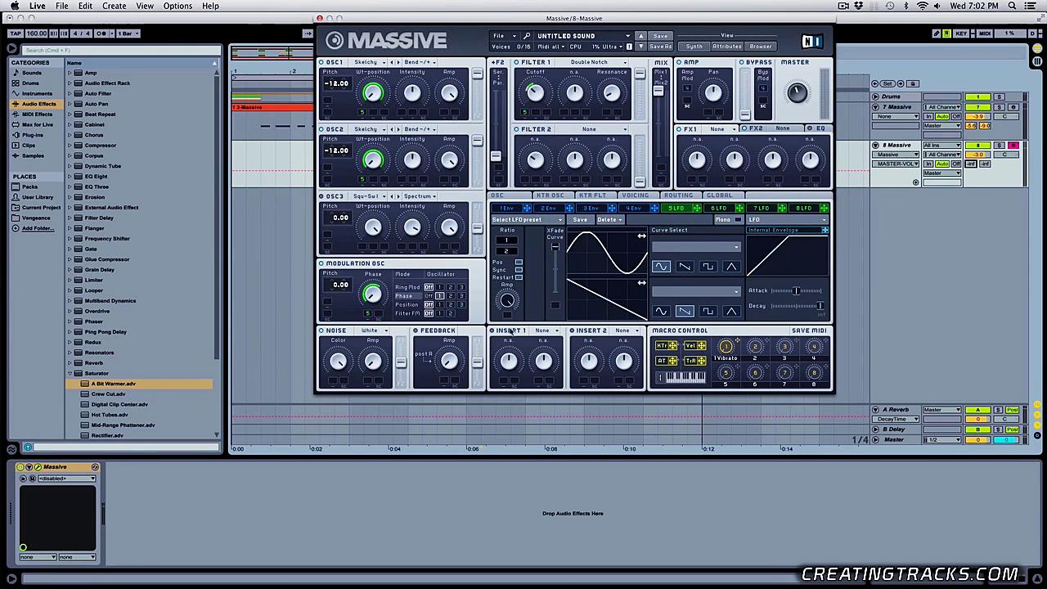
Load the S Shaper in Insert 1, adjust its Drive and turn Dry/Wet fully up.
left_click(548, 330)
left_click(548, 373)
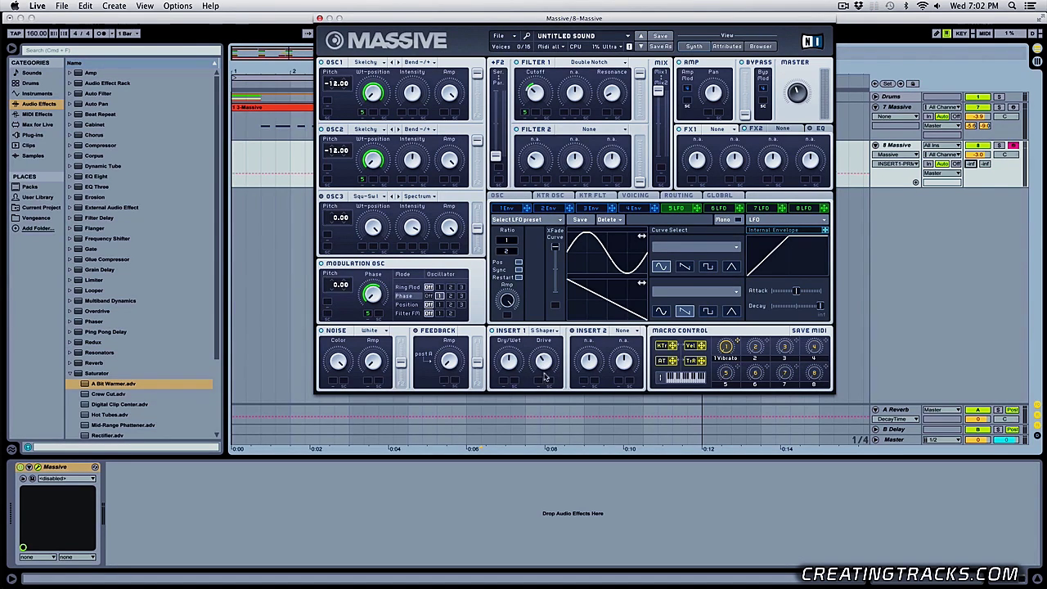
left_click(509, 363)
Load the C Tube effect in FX1, adjust its Drive, and readjust the master volume.
left_click(716, 129)
left_click(732, 230)
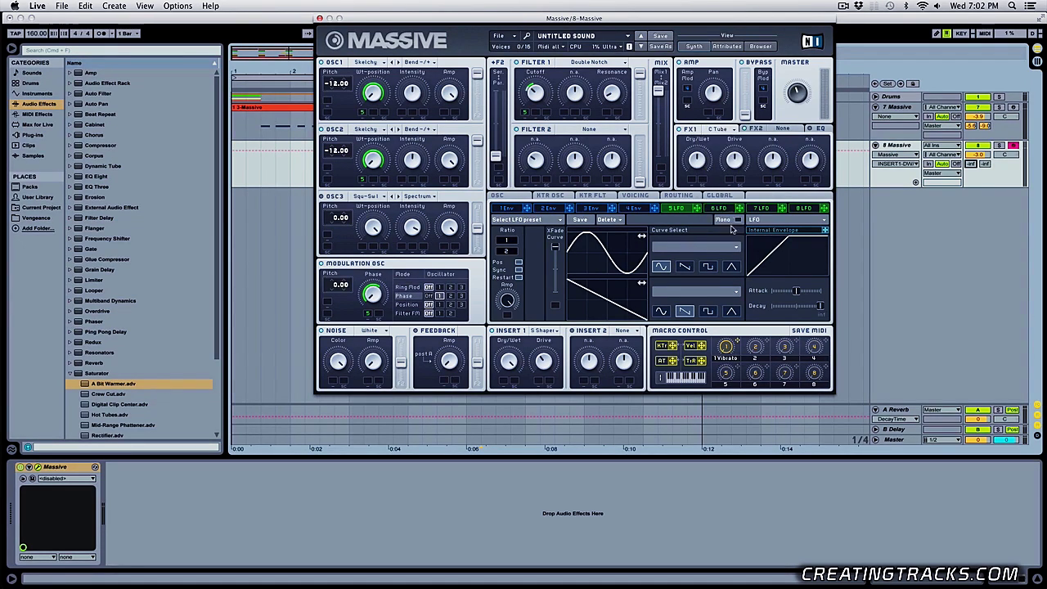
left_click(735, 166)
left_click(793, 91)
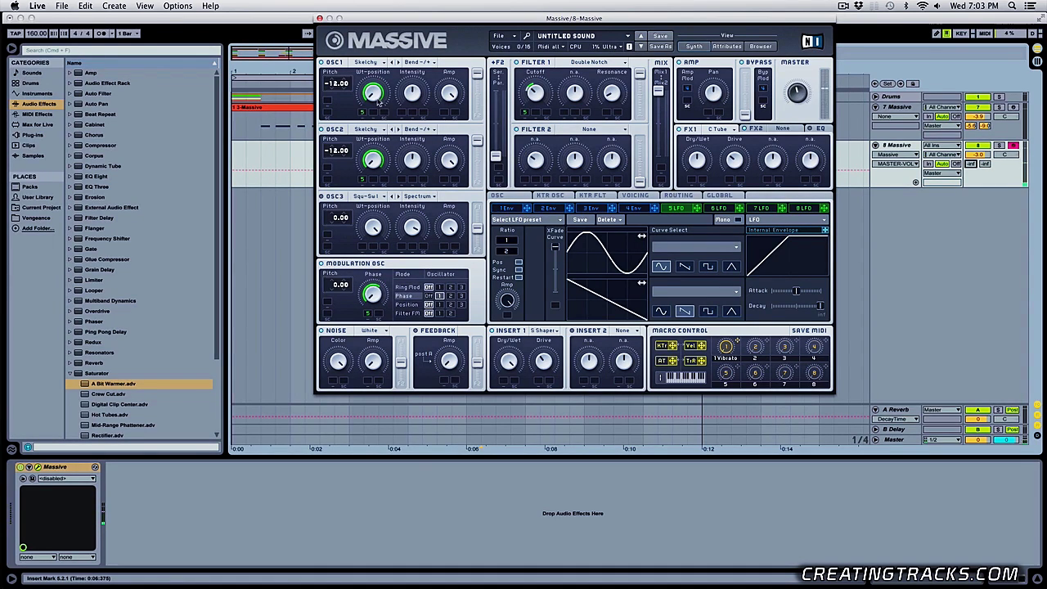
Fine-tune the Wt-position of oscillators 1 and 2 and the cutoff of filter 1.
left_click(377, 97)
left_click(374, 162)
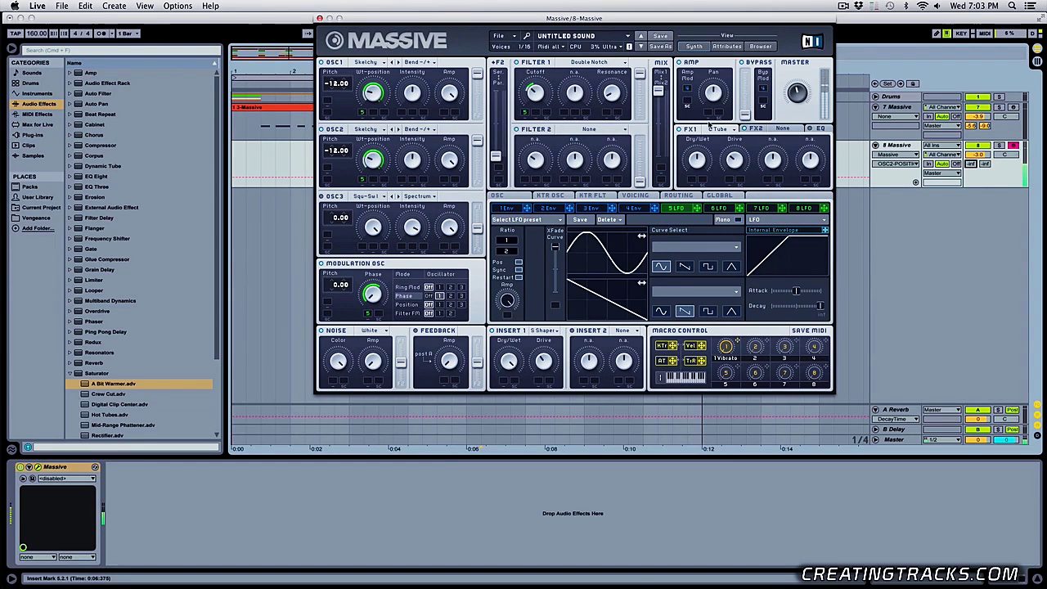
left_click(536, 95)
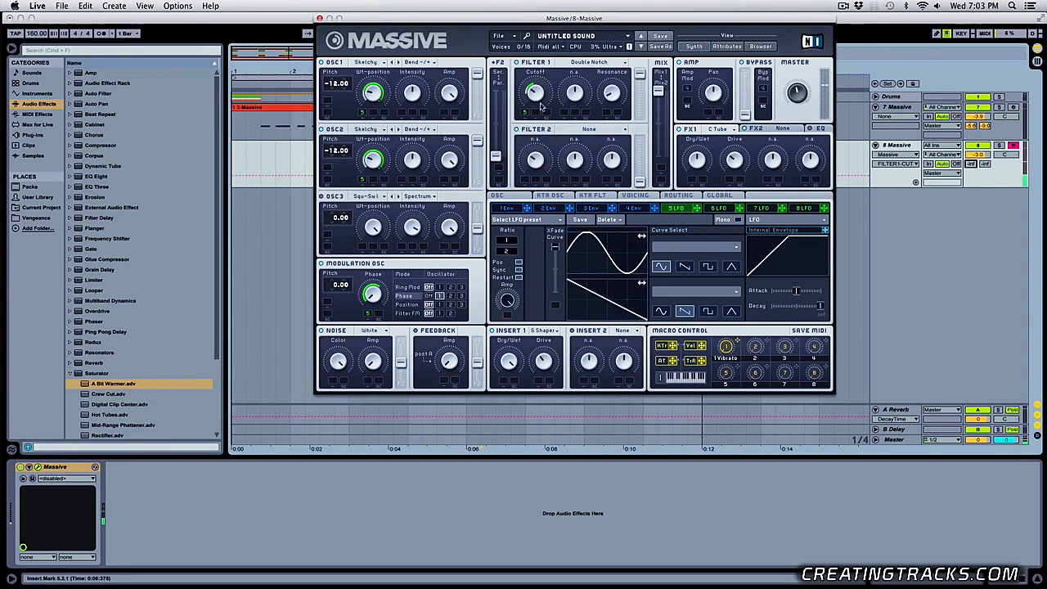
Load Dim Exp in FX2 and adjust its Size, then switch to the EQ and raise its high and low shelves.
left_click(802, 132)
left_click(805, 228)
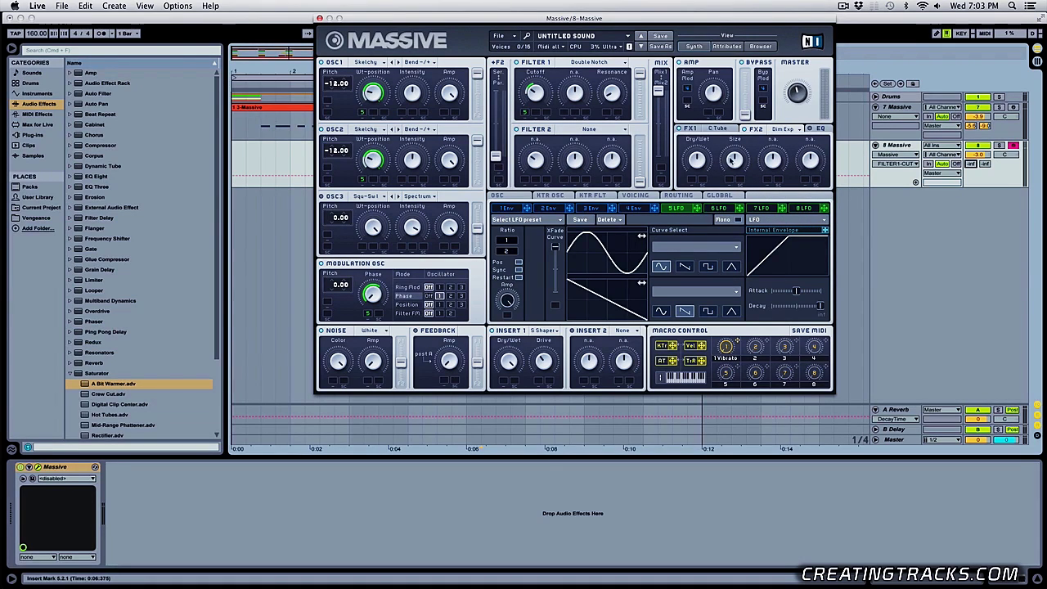
left_click(735, 160)
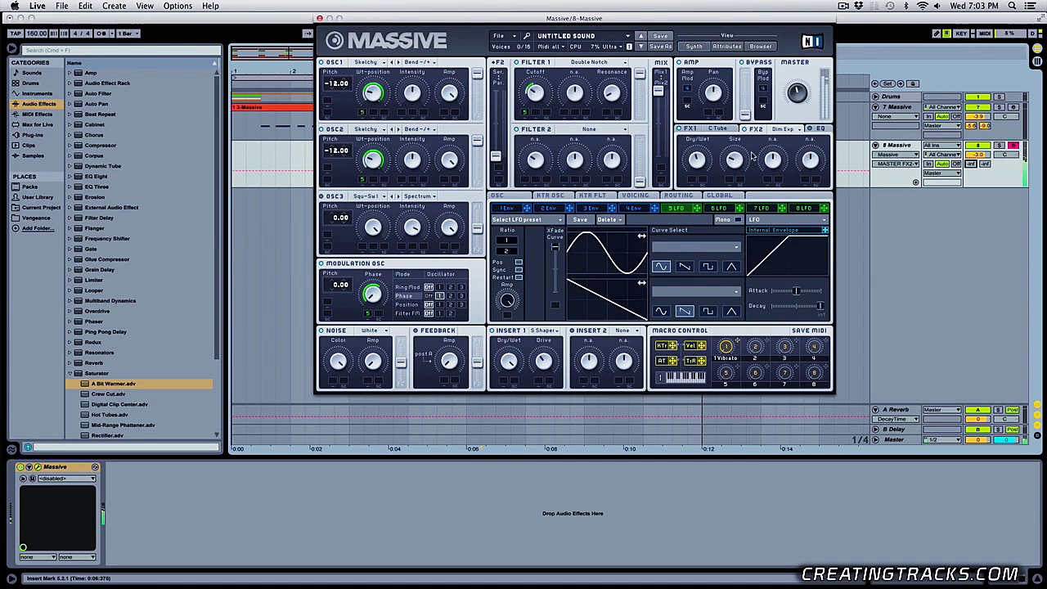
left_click(818, 129)
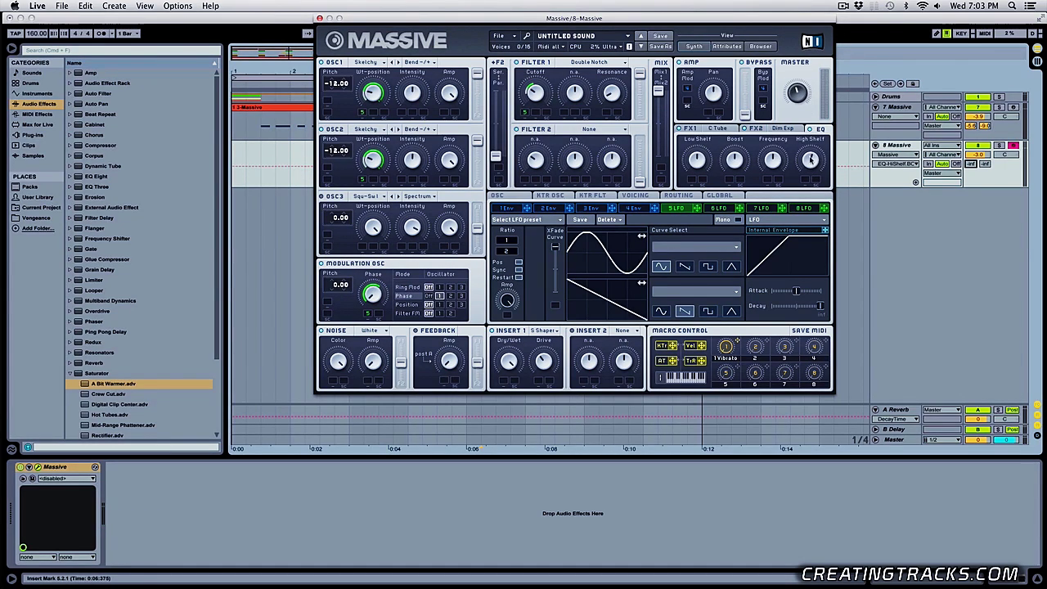
left_click_drag(694, 161, 693, 152)
Set the voicing to Monophon, return to the routing view and close the synth window.
left_click(624, 197)
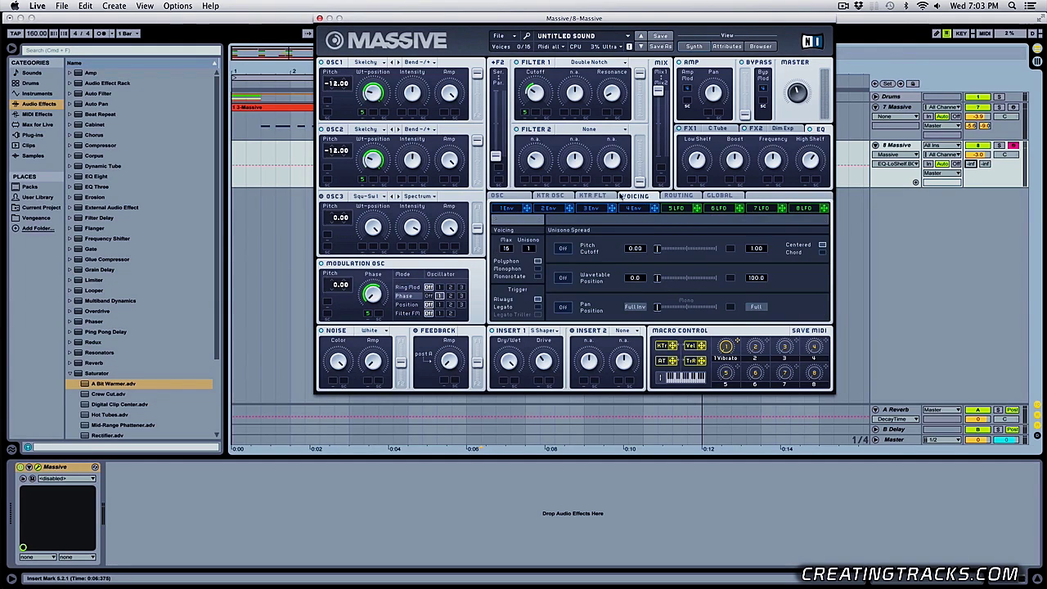
left_click(538, 268)
left_click(676, 196)
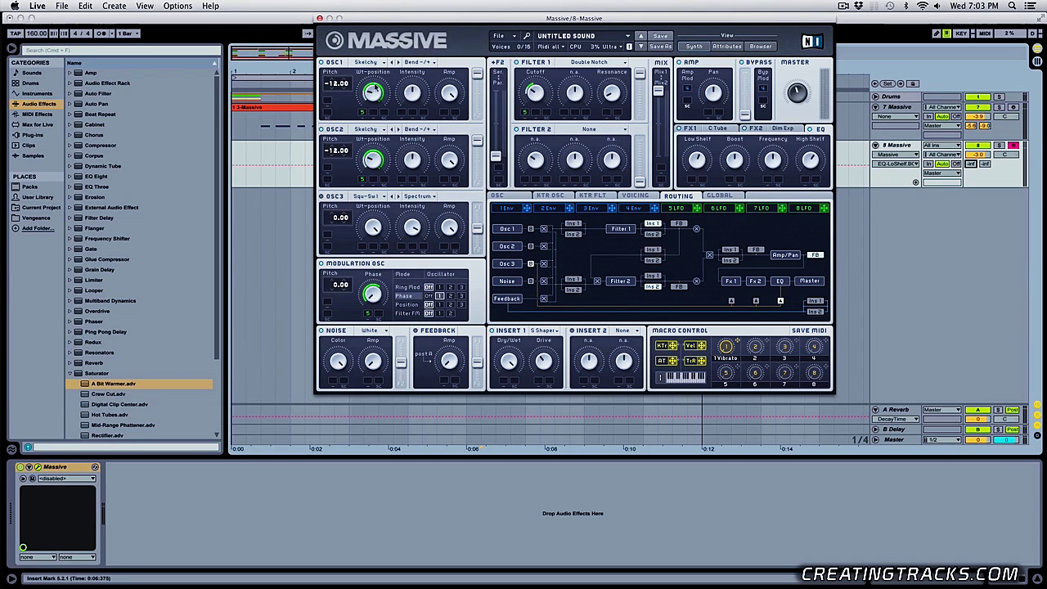
left_click(320, 18)
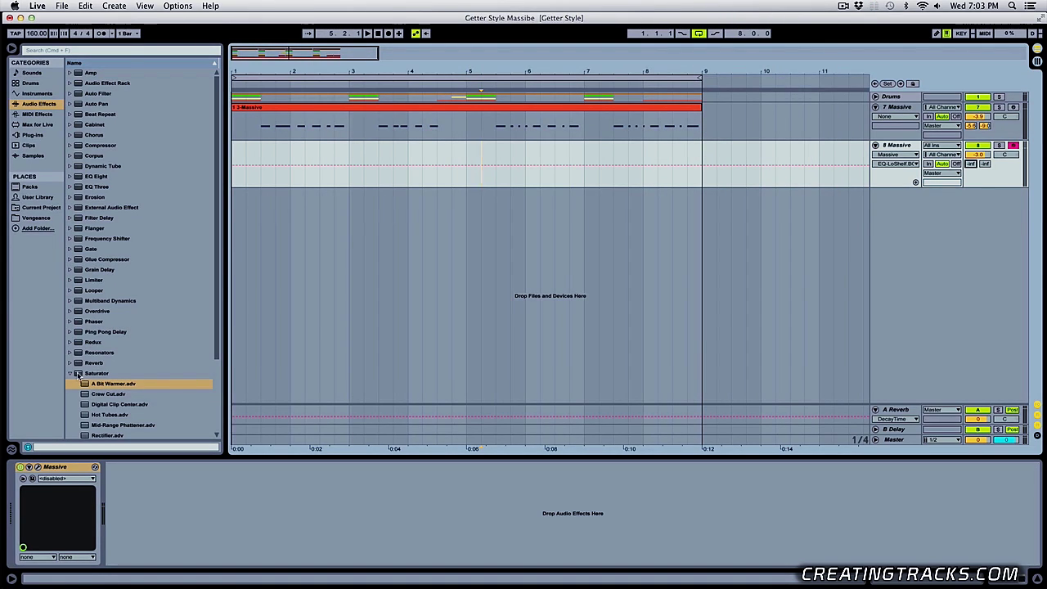
Add an EQ Eight after Massive and boost band 3 by 13.5 dB at 646 Hz.
left_click_drag(96, 176, 156, 477)
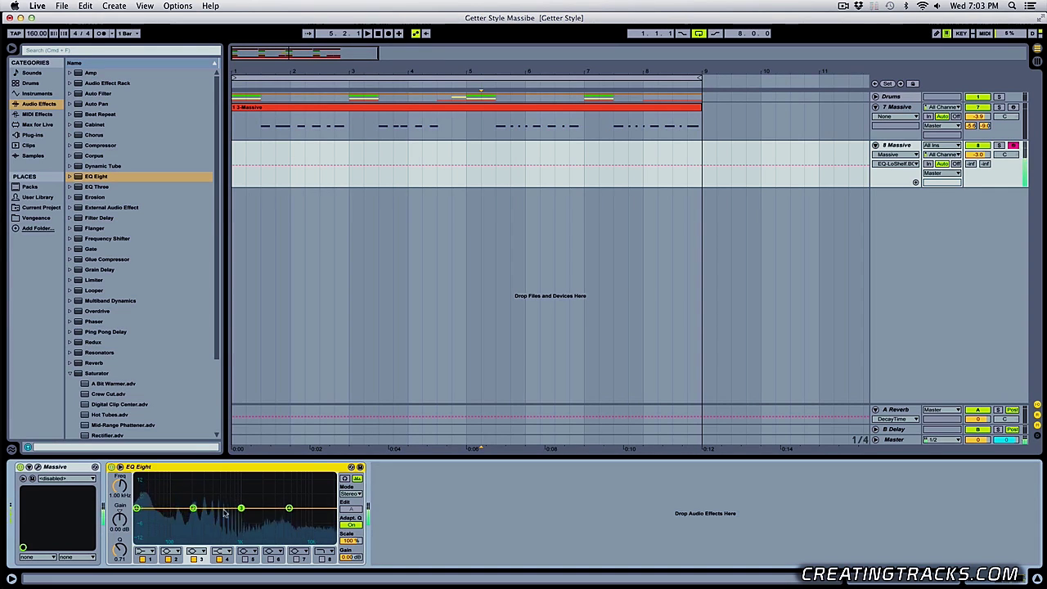
left_click_drag(242, 508, 228, 479)
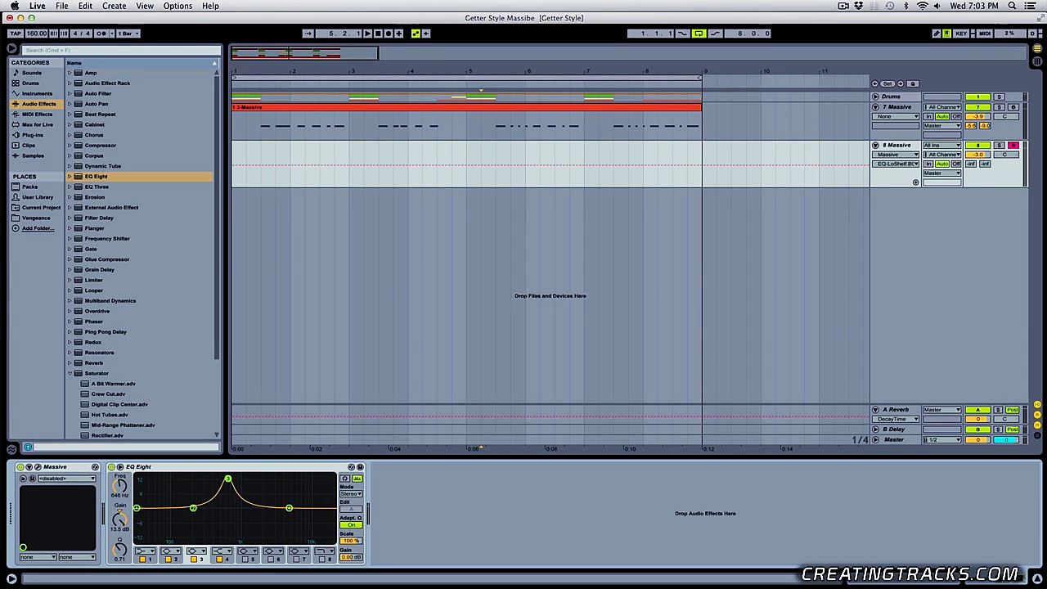
In EQ Eight, cut band 3 to -6.43 dB at 563 Hz with a Q of 2.11, and raise band 4 to 2.85 dB at 6.71 kHz.
left_click_drag(120, 520, 119, 548)
left_click_drag(119, 486, 120, 487)
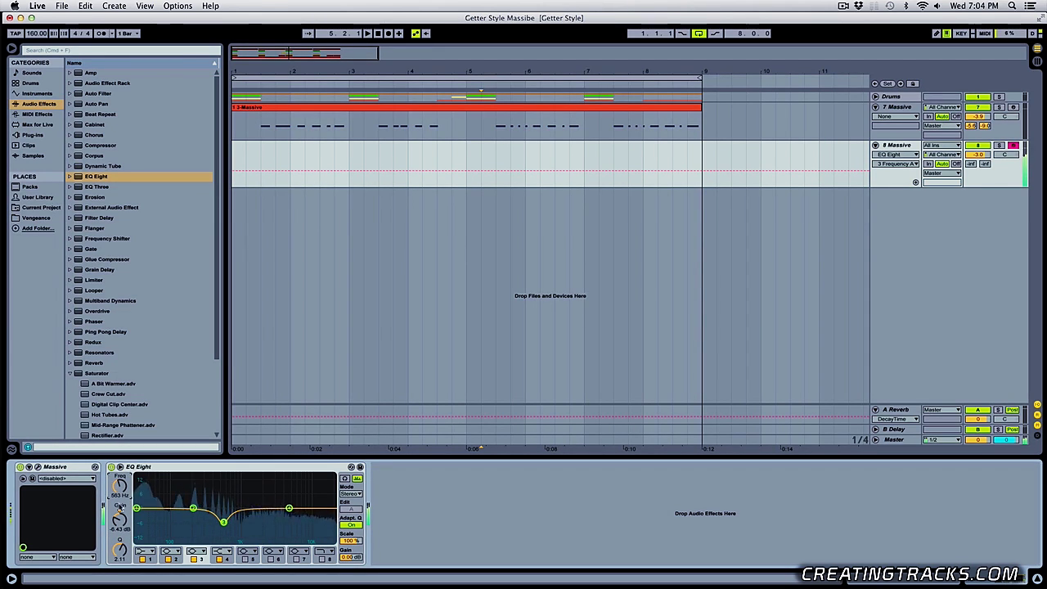
left_click_drag(289, 508, 298, 502)
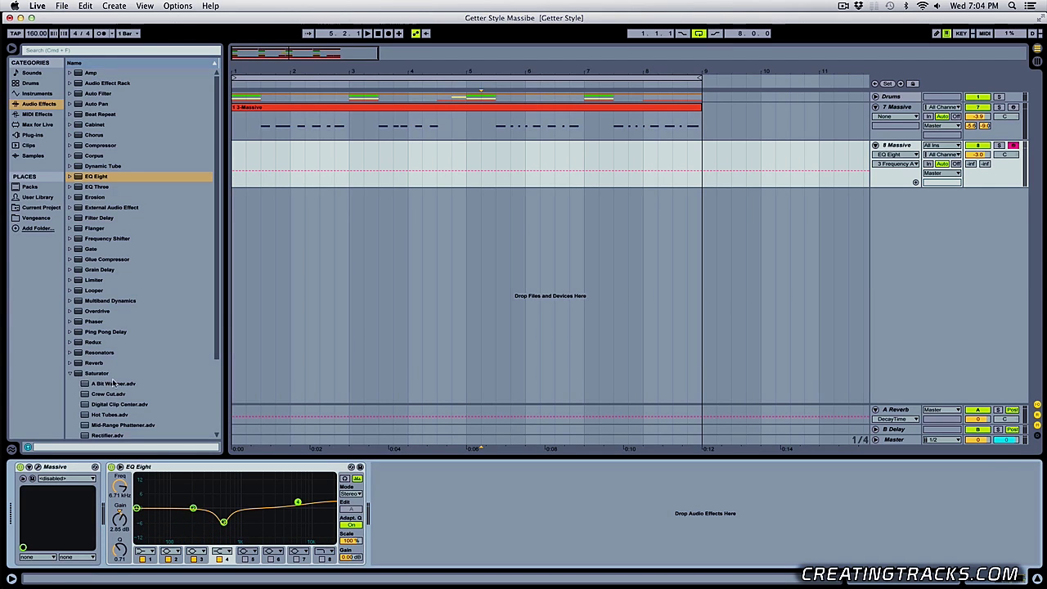
Add the A Bit Warmer Saturator preset after EQ Eight with Color, Soft Clip and Digital Clip enabled, and collapse both effects.
left_click_drag(100, 386, 496, 499)
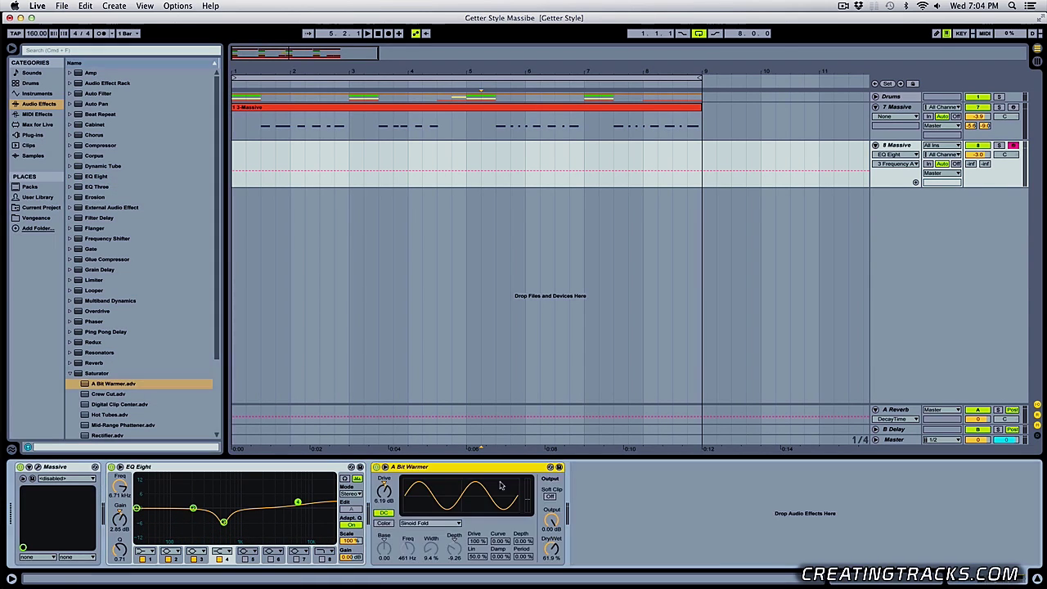
left_click(385, 523)
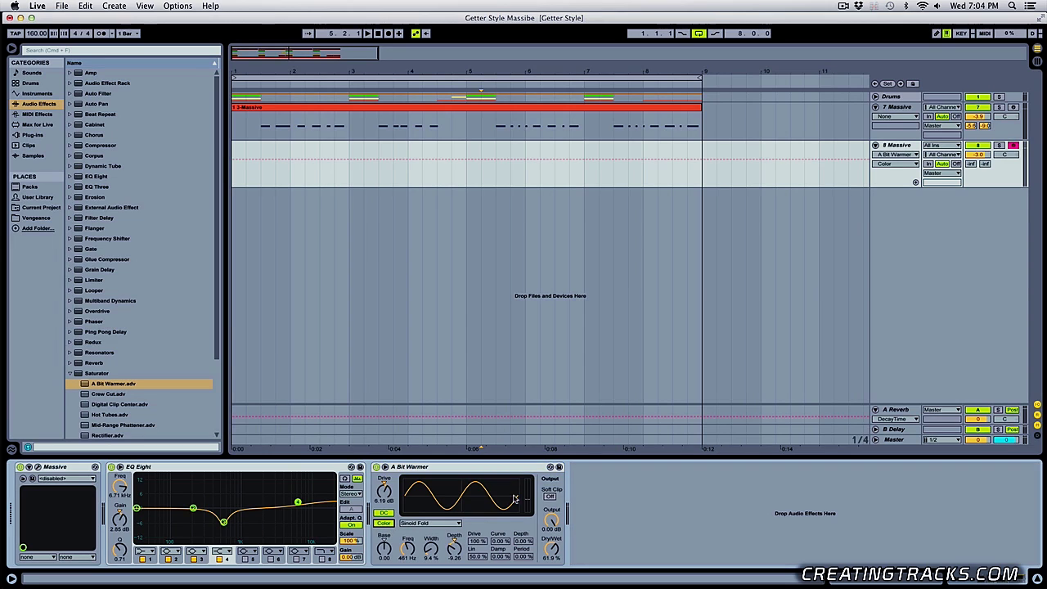
left_click(547, 496)
left_click(429, 523)
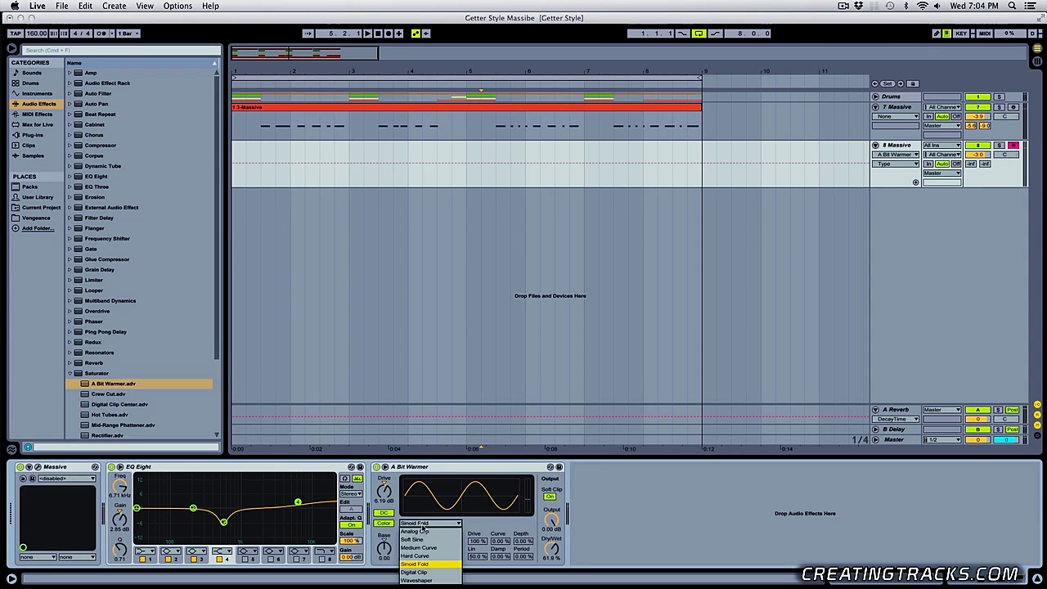
left_click(430, 573)
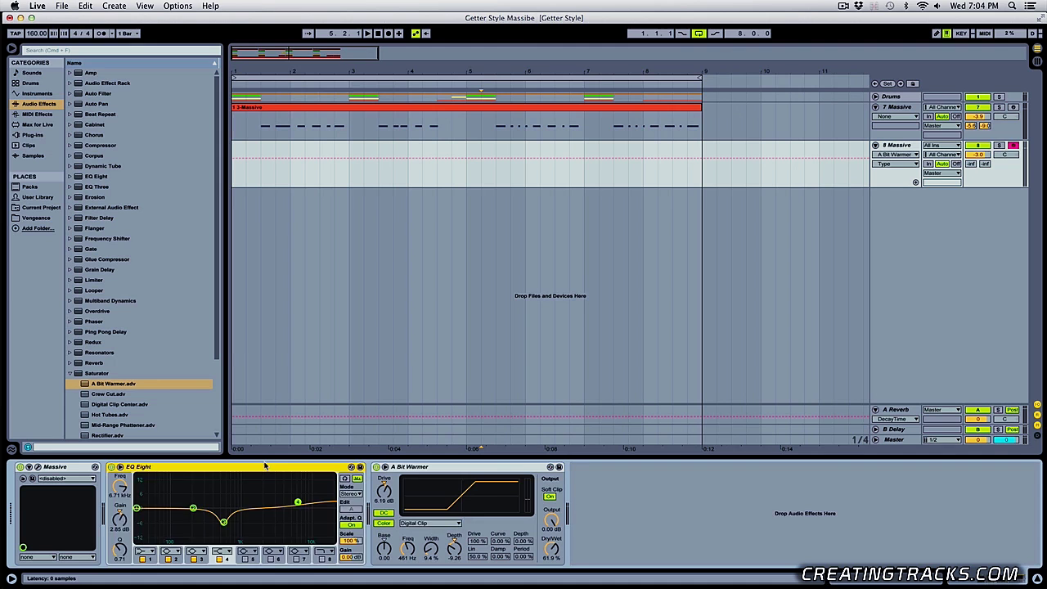
double_click(164, 466)
double_click(167, 468)
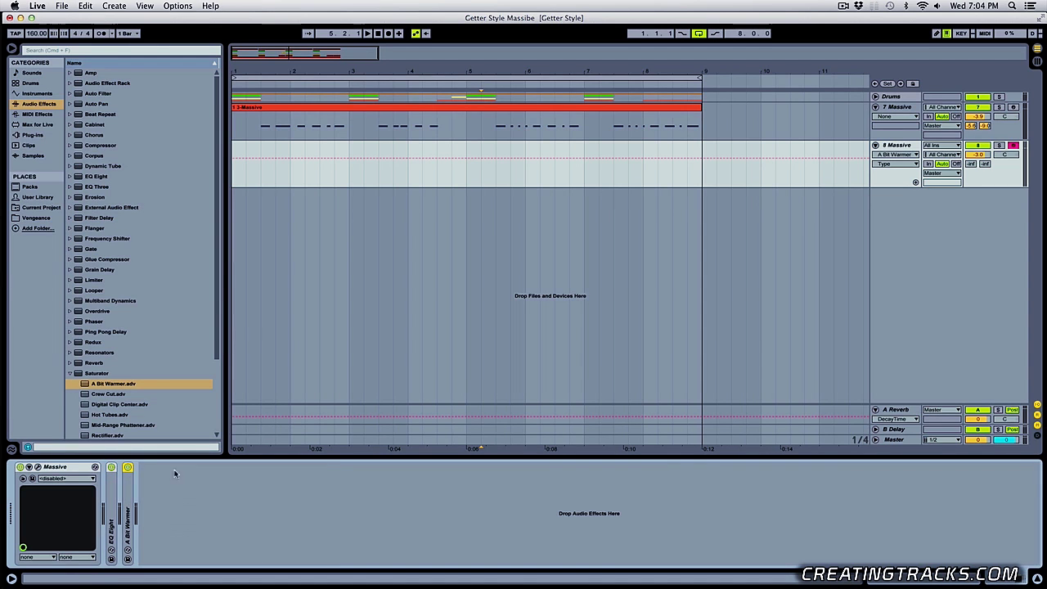
Reopen the Massive synth window and assign macro 2 to the modulation oscillator's Phase.
left_click(37, 467)
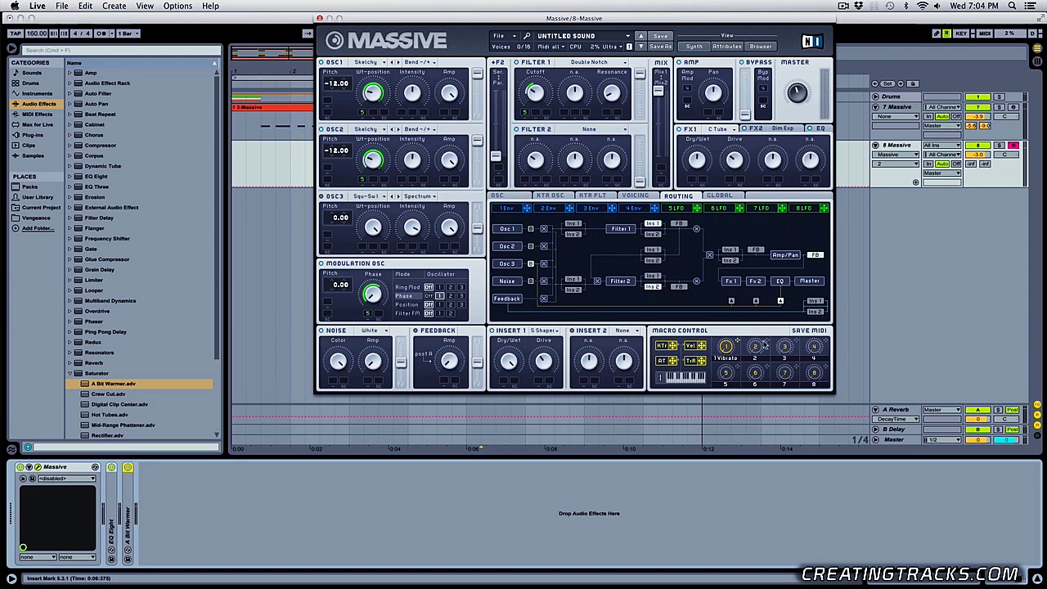
left_click_drag(735, 343, 382, 315)
Assign macro 3 to the pitch of oscillators 1, 2 and the modulation oscillator at 7.00, and macro 4 to oscillators 1 and 2's Intensity and Wt-position.
left_click_drag(820, 357, 327, 101)
left_click_drag(335, 178, 328, 170)
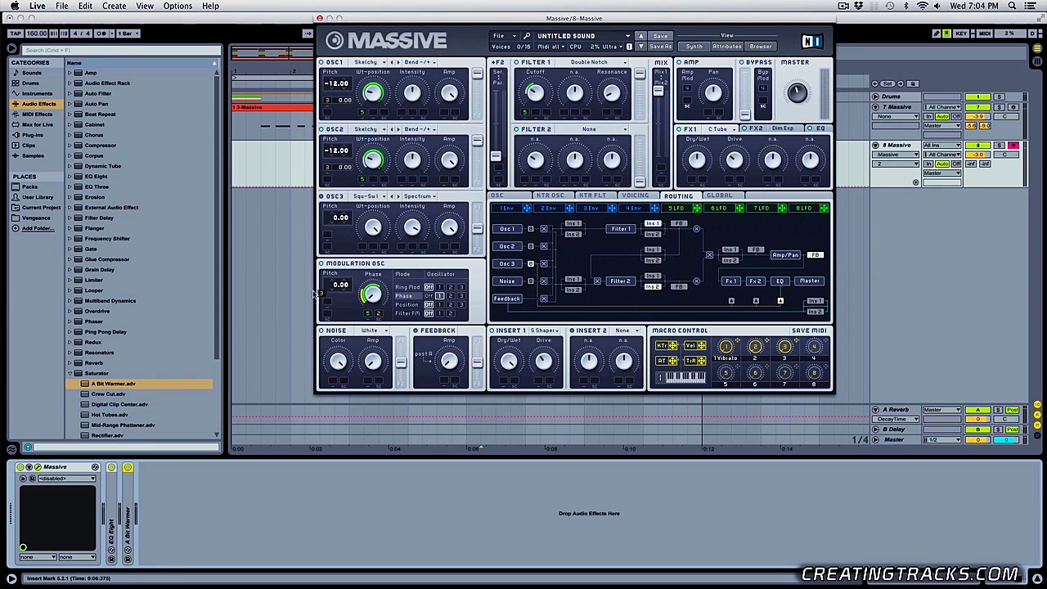
left_click_drag(315, 293, 333, 304)
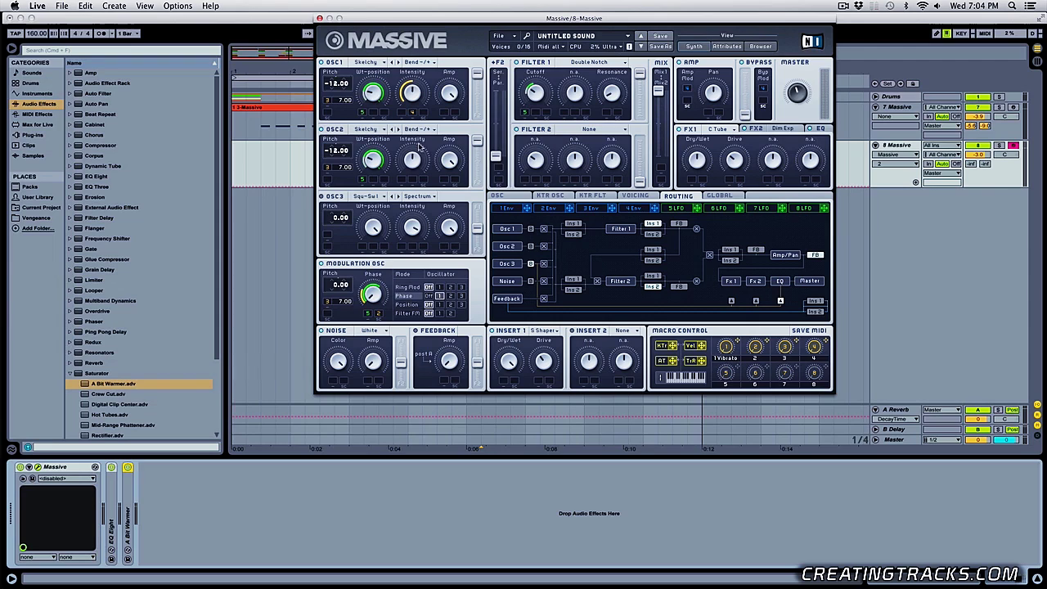
left_click_drag(522, 229, 414, 203)
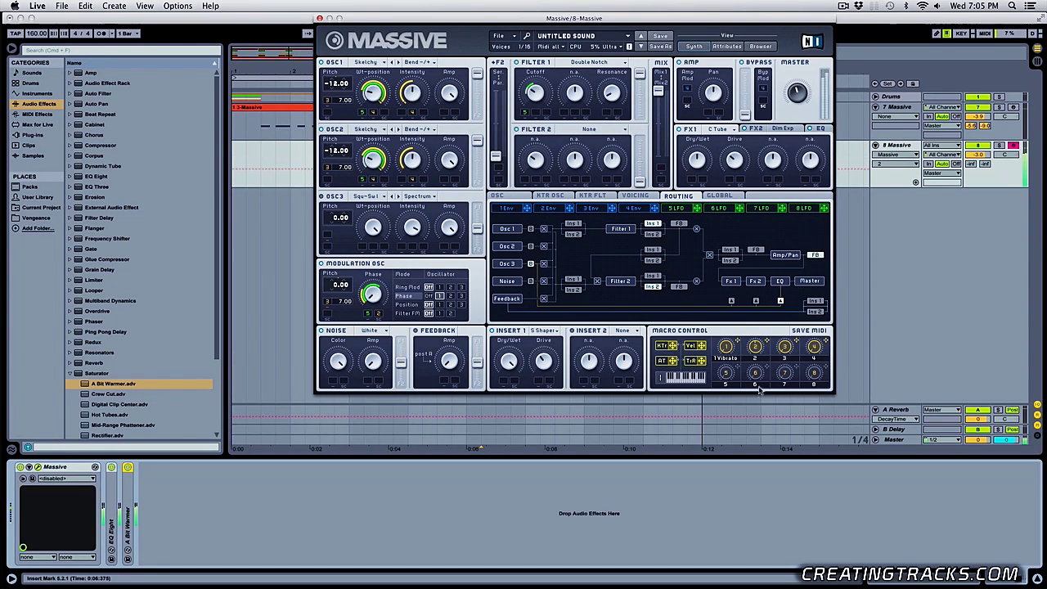
Copy the MIDI clip from track 7 to the start of track 8 and mute track 7.
left_click(270, 109)
key("super+c")
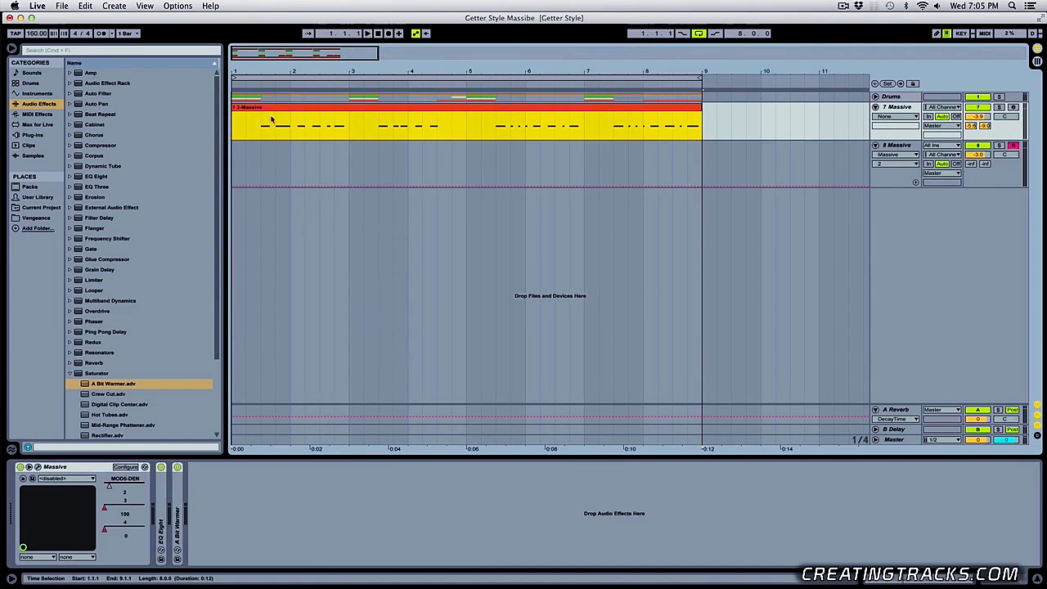
left_click(236, 167)
key("super+v")
key("super+v")
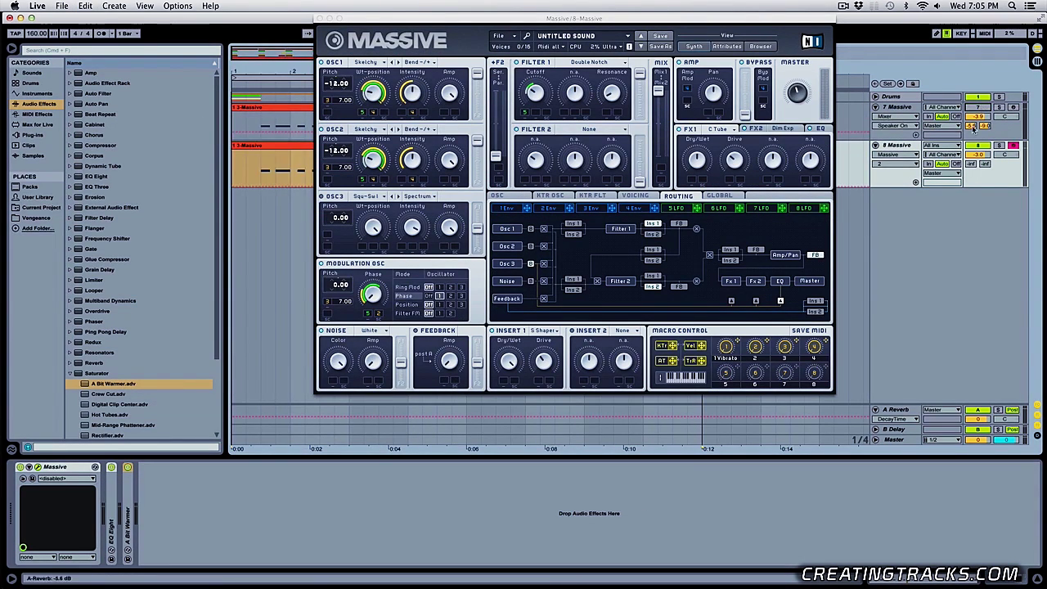
Set track 8's reverb send to -9.0 dB and its delay send to -11.6 dB.
left_click_drag(974, 163, 974, 152)
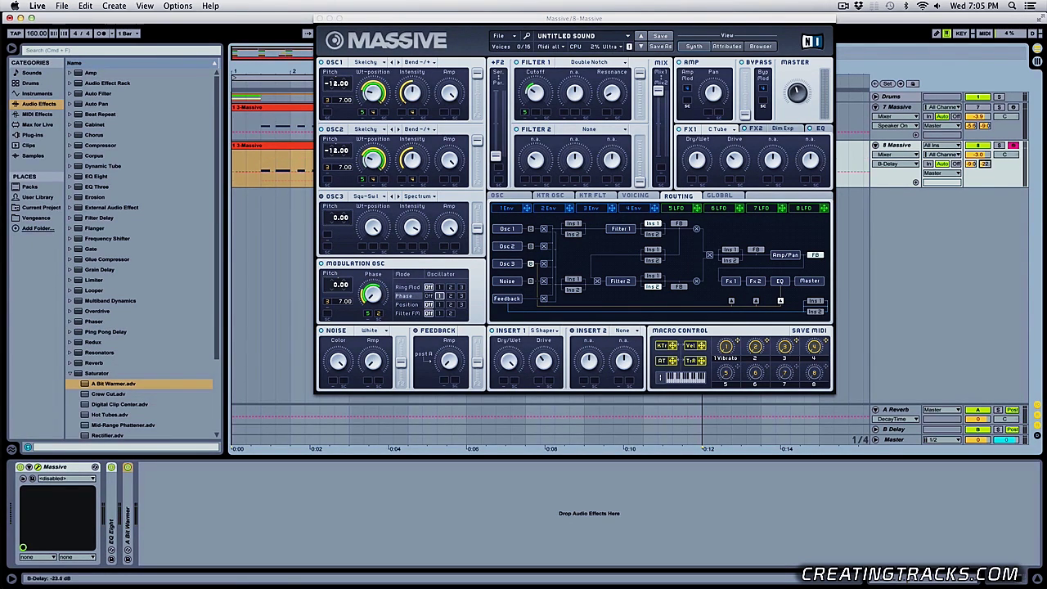
left_click_drag(987, 163, 988, 155)
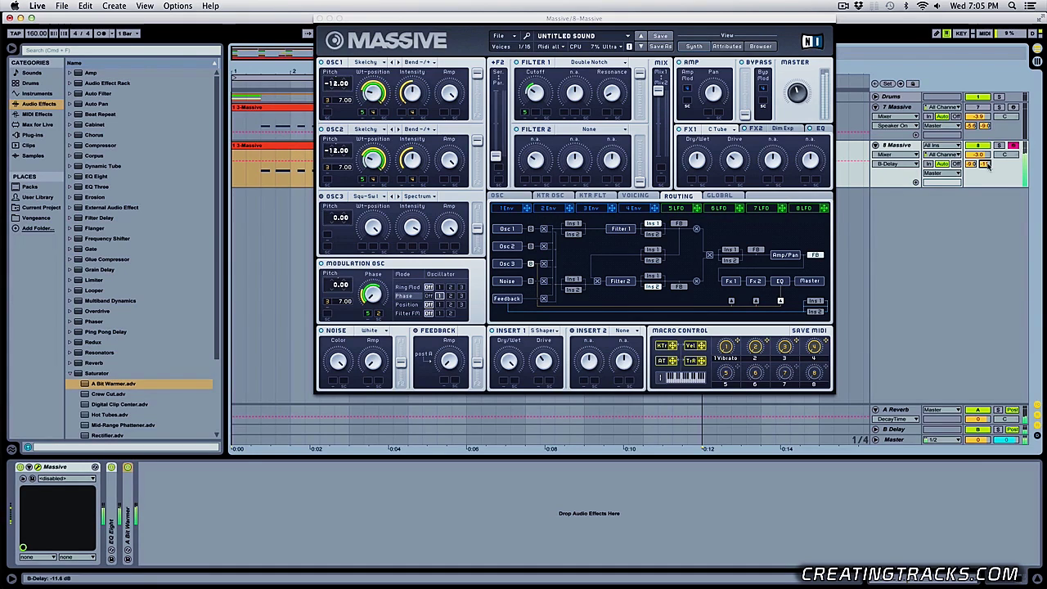
Play the copied clip on track 8 while trying macro 3, lower the track's volume to -4.5 dB, and reposition the Massive window.
left_click(256, 152)
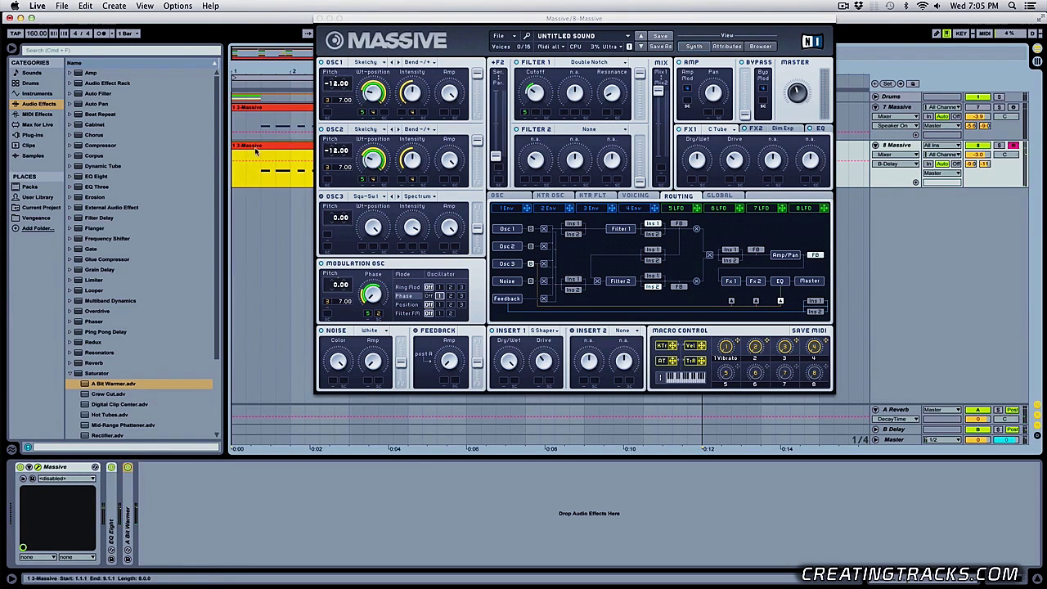
left_click(245, 167)
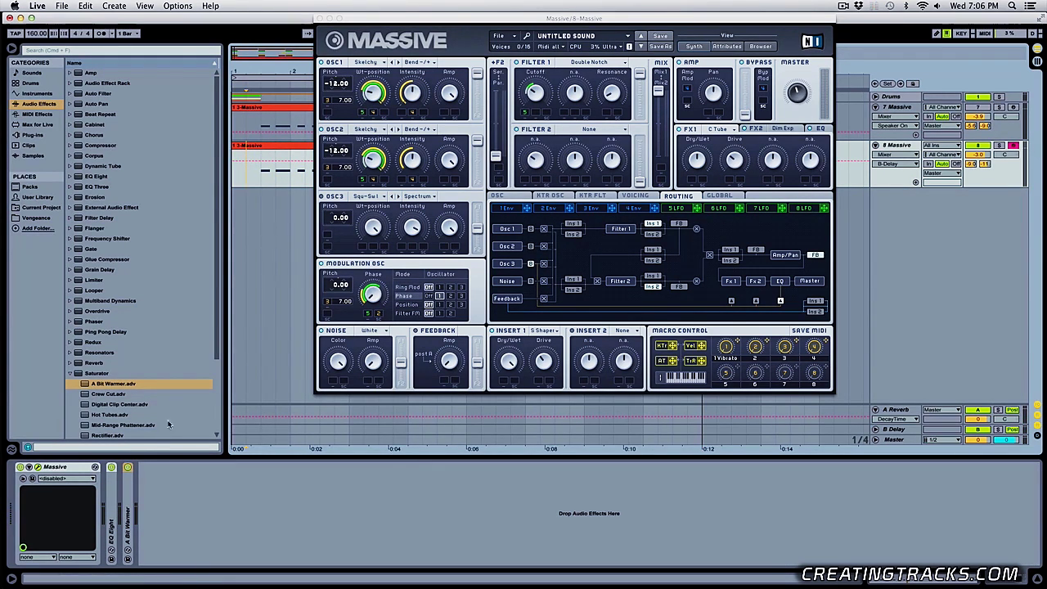
left_click(241, 147)
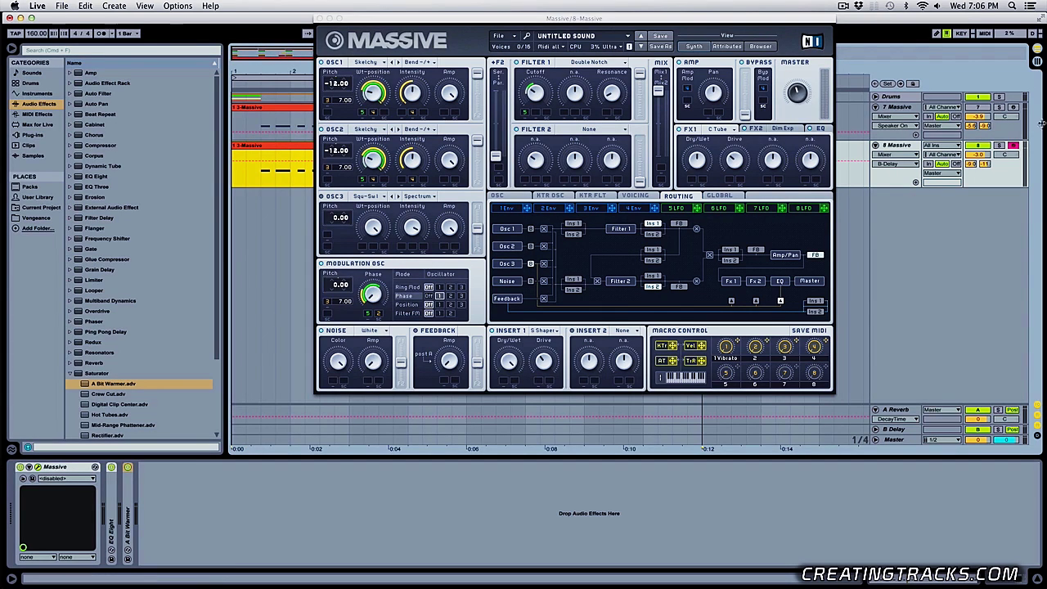
key("space")
left_click(784, 348)
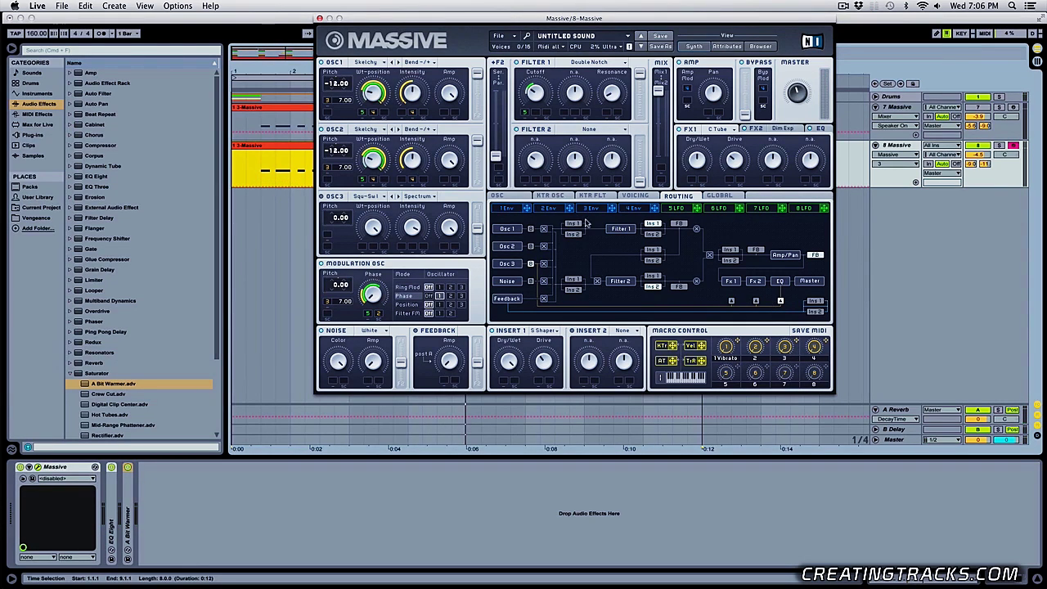
left_click_drag(568, 20, 553, 59)
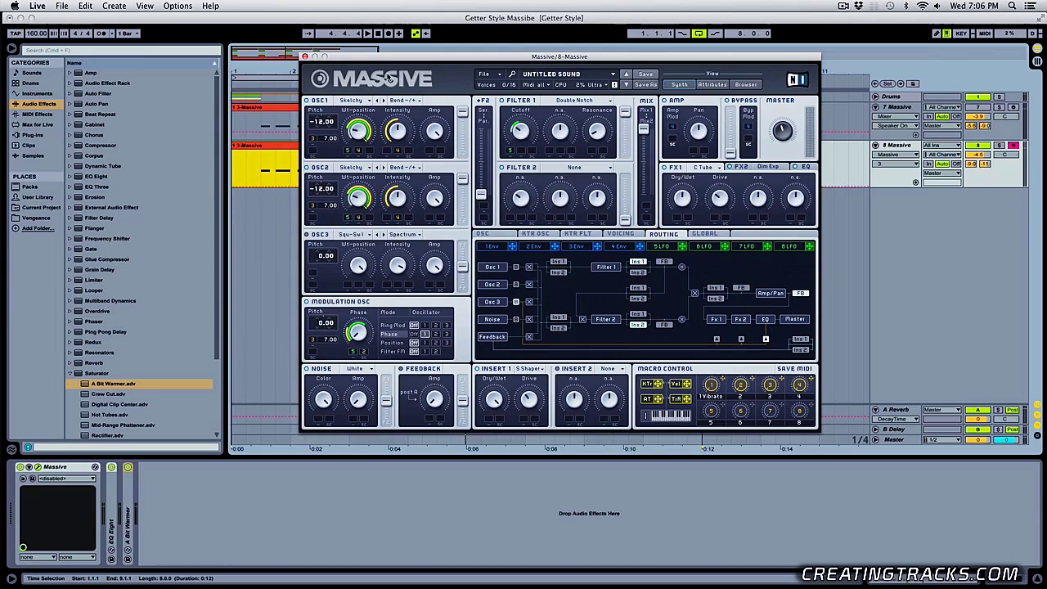